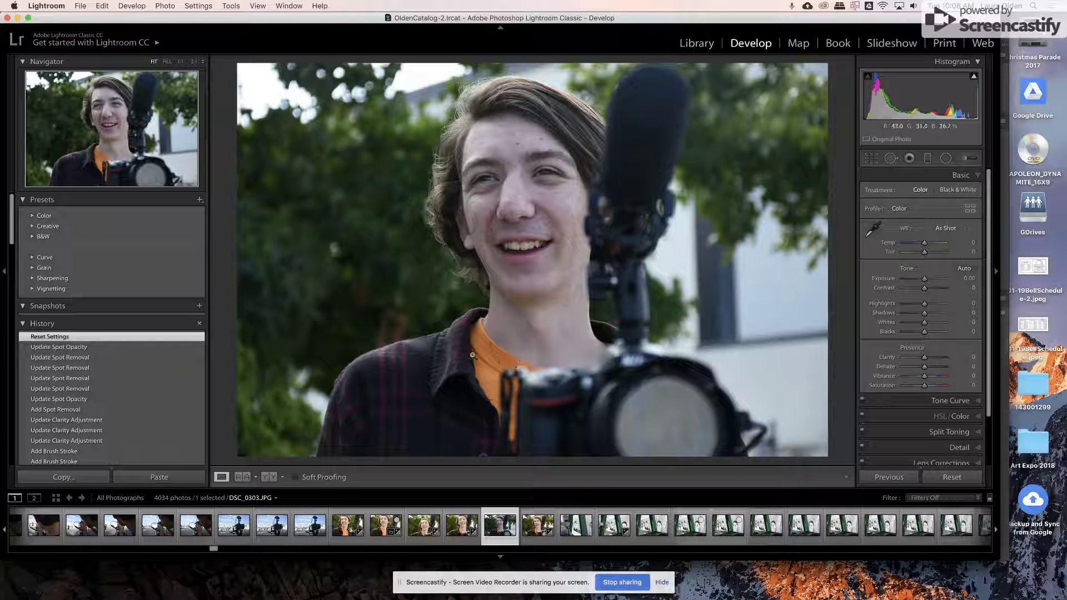
# Step: Open the portrait DSC_0303.JPG from Lightroom in Adobe Photoshop CC 2018 as a copy with Lightroom adjustments
pyautogui.rightClick(417, 361)
pyautogui.moveTo(441, 384)
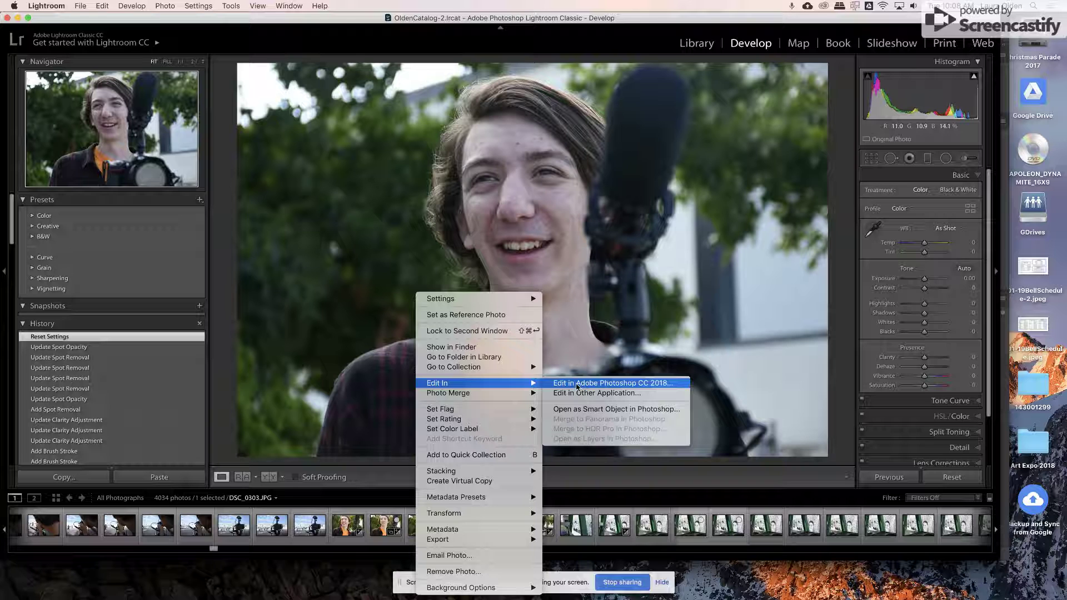
pyautogui.click(578, 385)
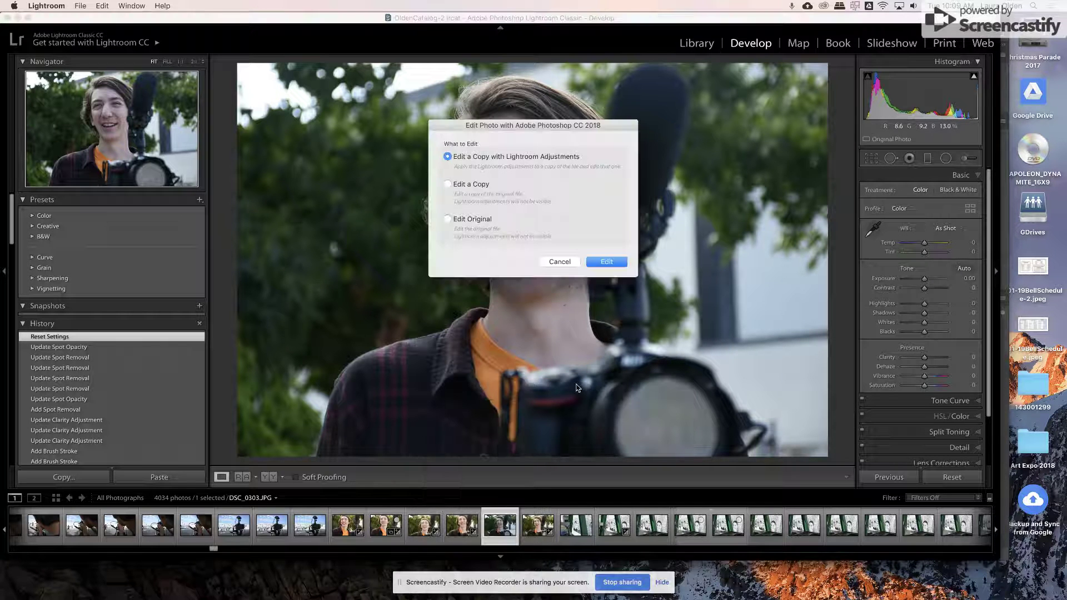
pyautogui.click(613, 264)
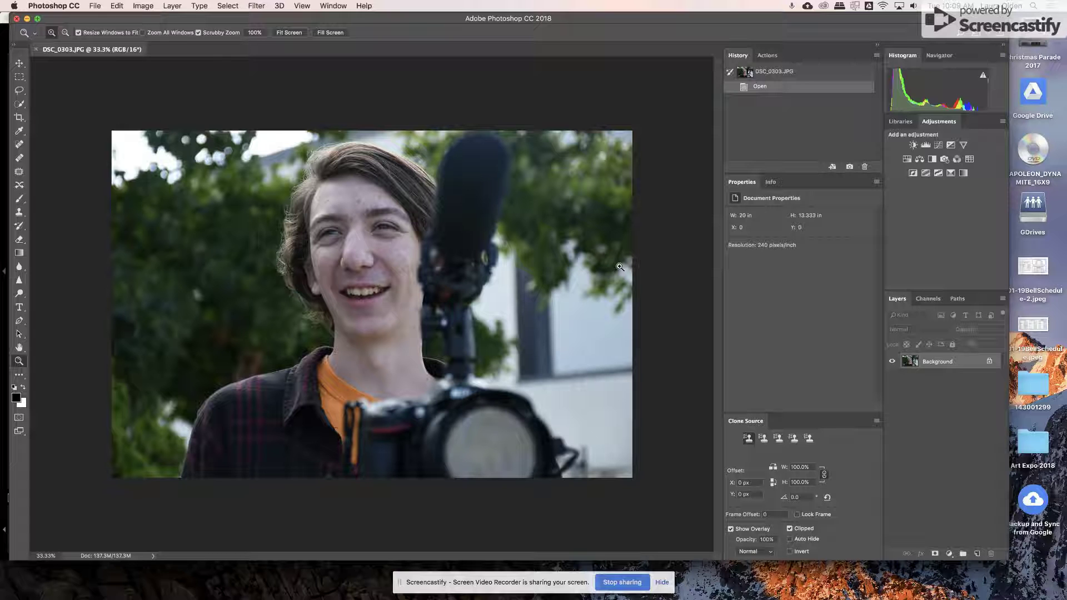
# Step: Examine the skin on the subject's forehead, cheeks and chin up close for blemishes
pyautogui.press('super+equal')
pyautogui.press('super+equal')
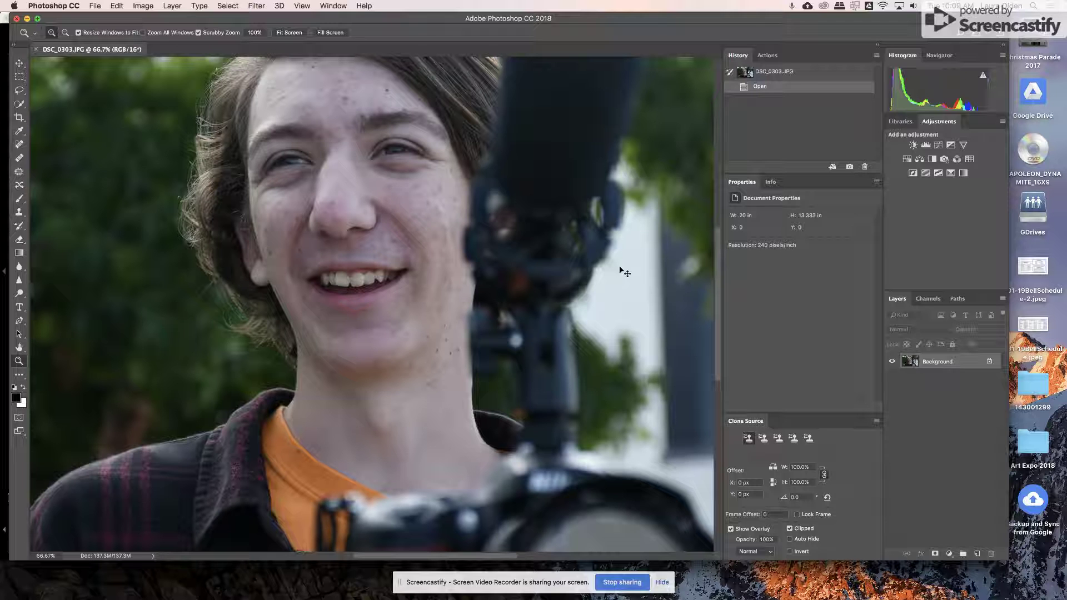
pyautogui.press('super+1')
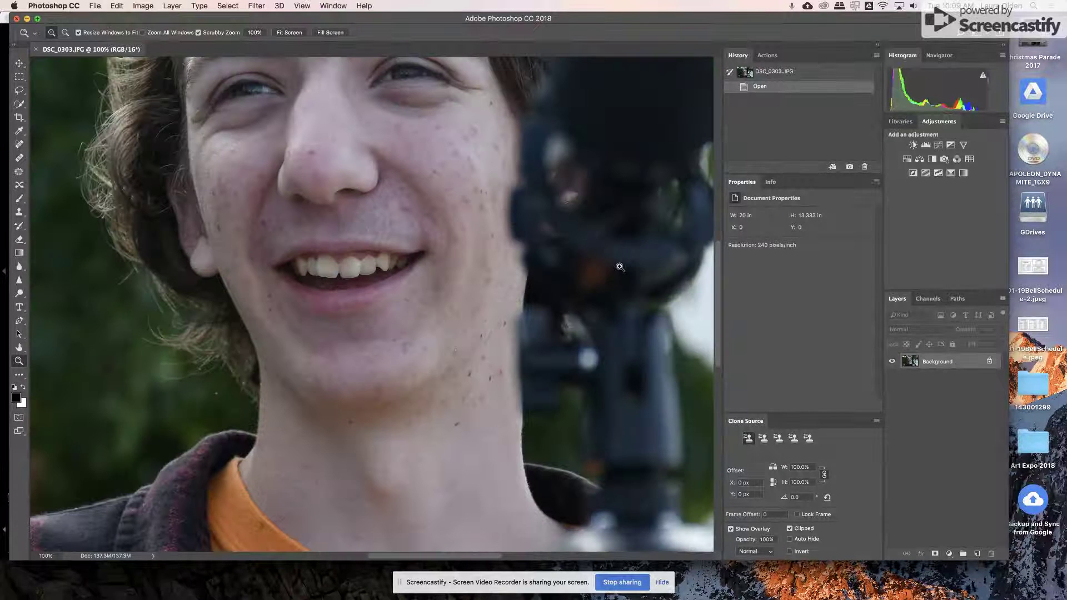
pyautogui.moveTo(416, 174); pyautogui.dragTo(417, 322)
pyautogui.moveTo(245, 278); pyautogui.dragTo(325, 257)
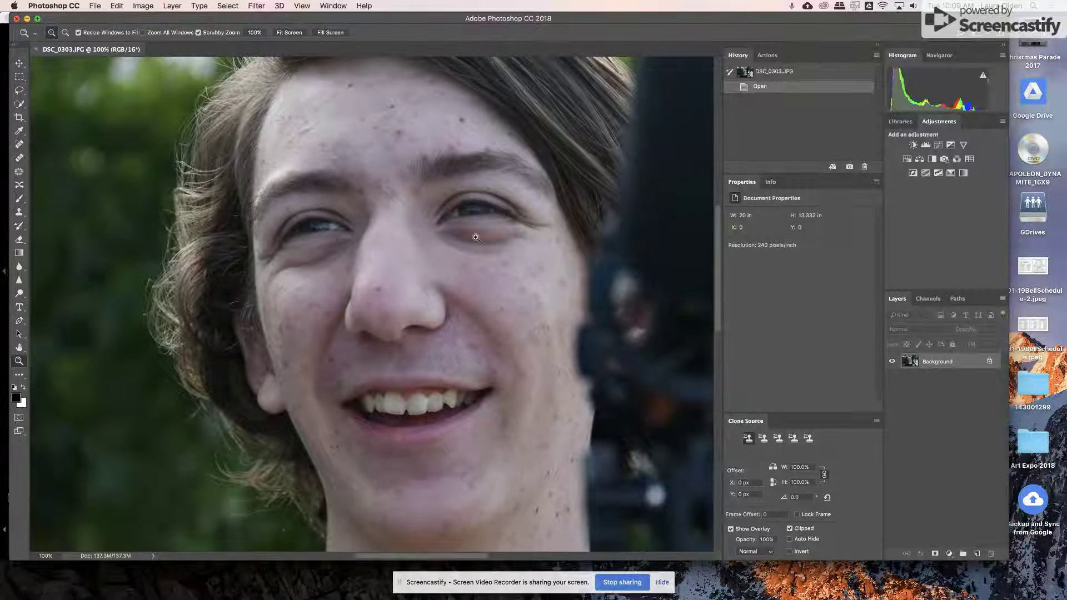
pyautogui.press('super+minus')
pyautogui.press('super+minus')
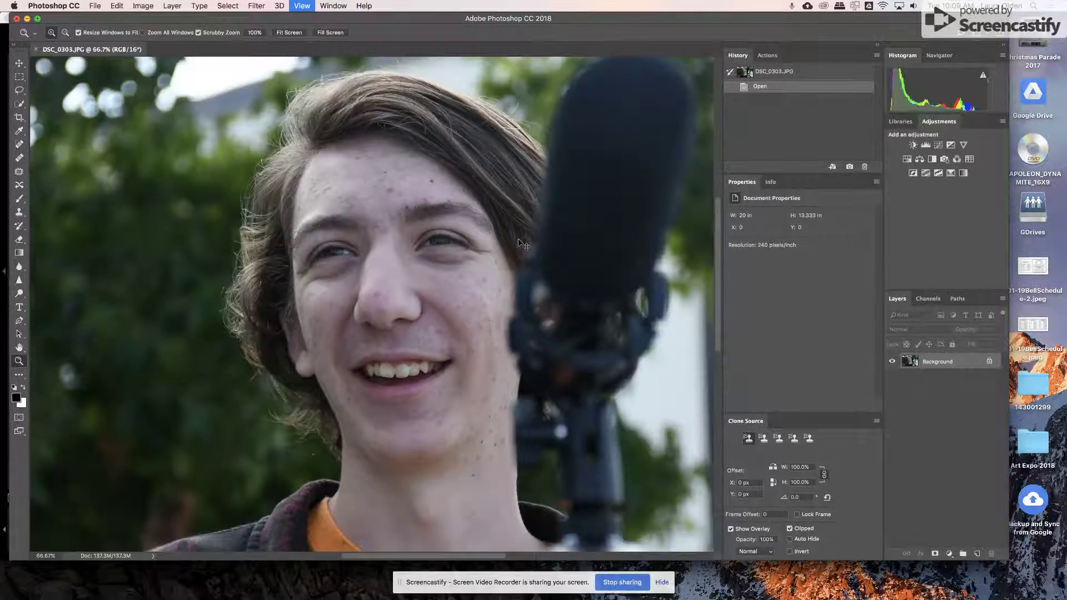
# Step: Add a Levels adjustment layer with inputs of black 6, midtone 1.19 and white 235, and compare the photo with and without it
pyautogui.click(925, 146)
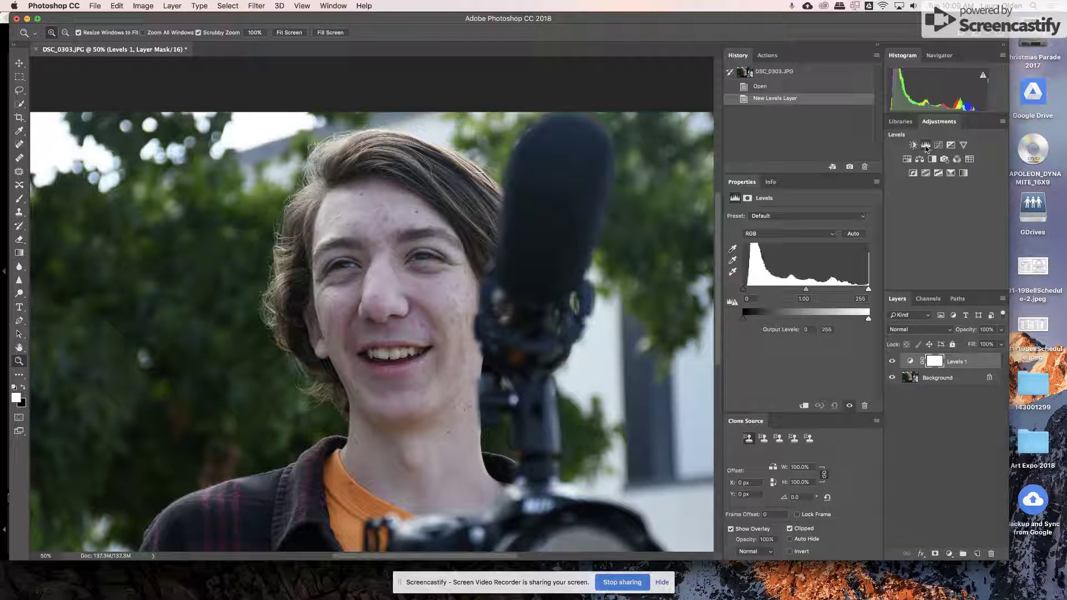
pyautogui.moveTo(743, 289); pyautogui.dragTo(746, 289)
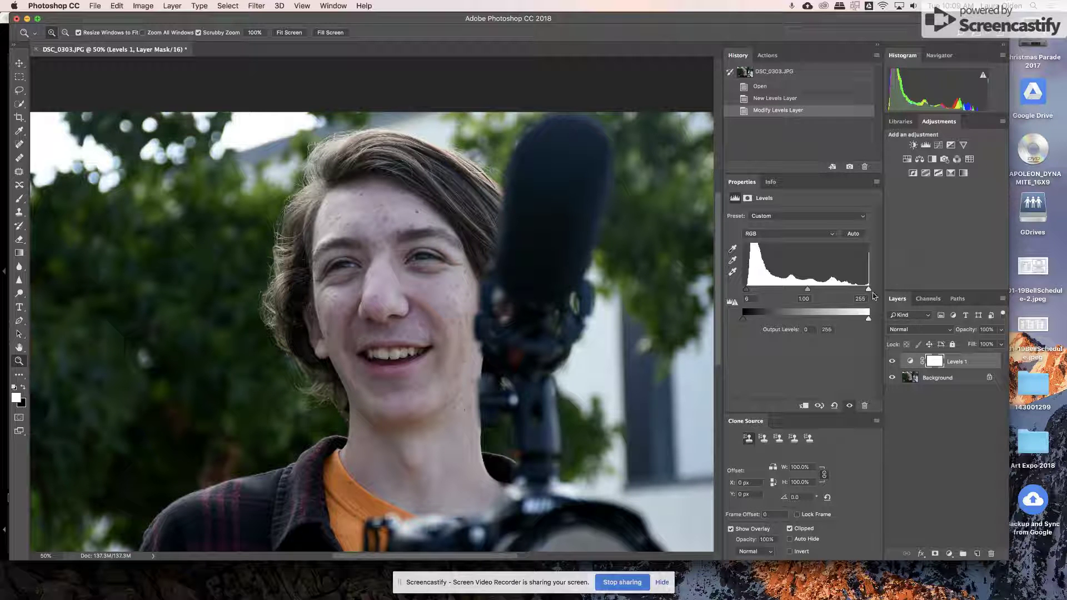
pyautogui.moveTo(868, 289); pyautogui.dragTo(859, 289)
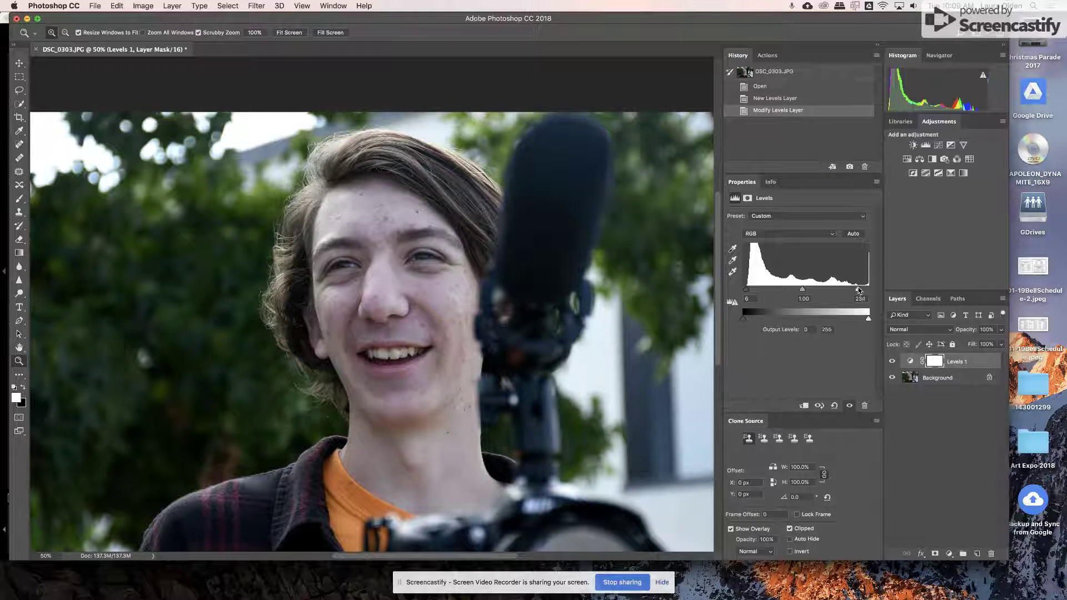
pyautogui.moveTo(802, 290); pyautogui.dragTo(796, 291)
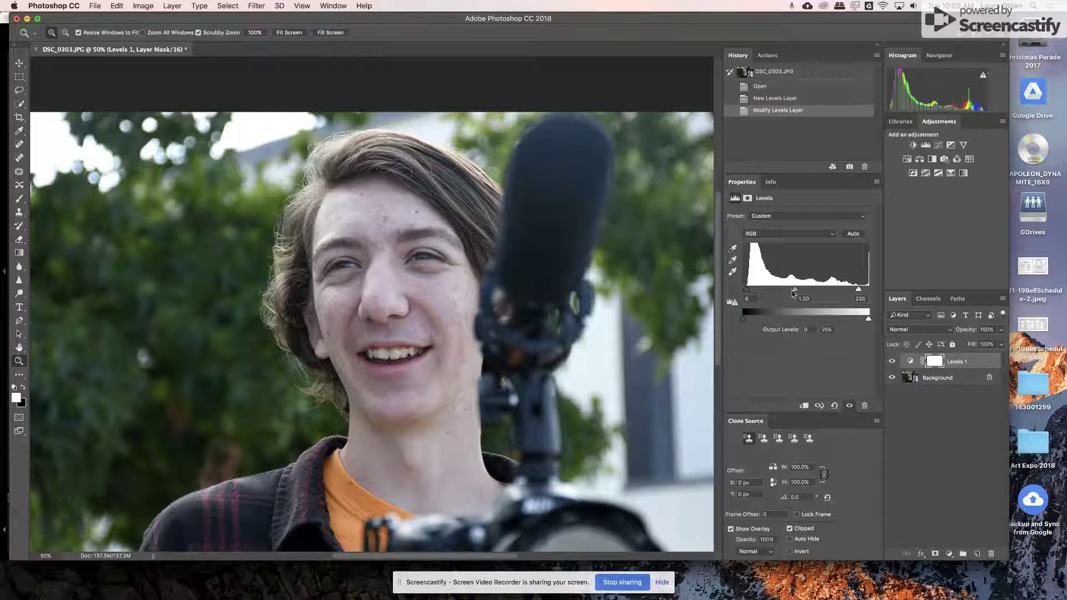
pyautogui.moveTo(798, 290); pyautogui.dragTo(795, 291)
pyautogui.click(892, 363)
pyautogui.click(892, 362)
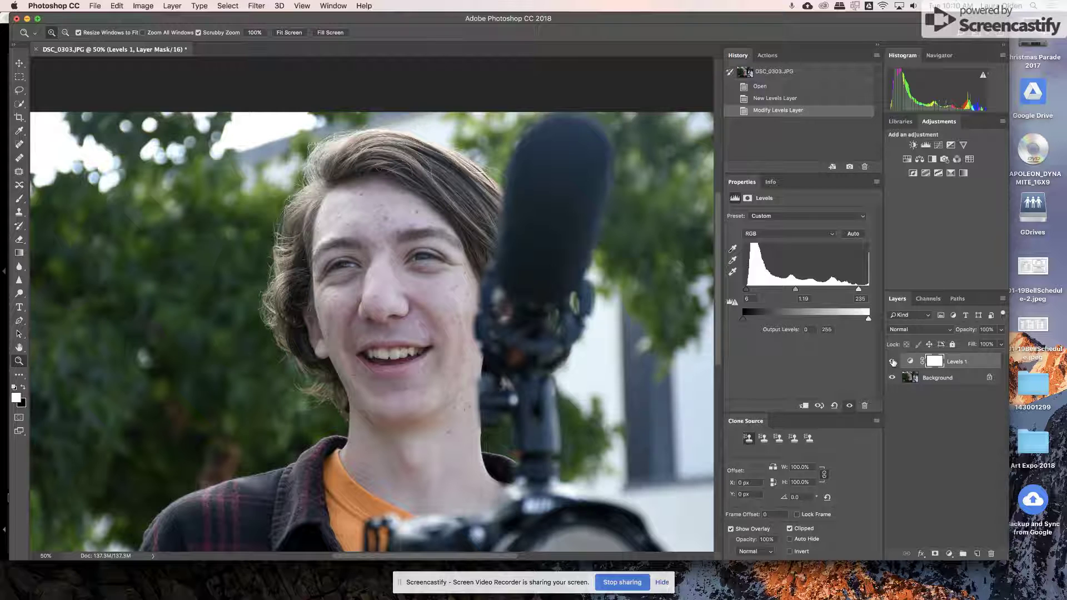
# Step: Add a Photo Filter adjustment layer using Warming Filter (LBA) at 19% density
pyautogui.click(944, 161)
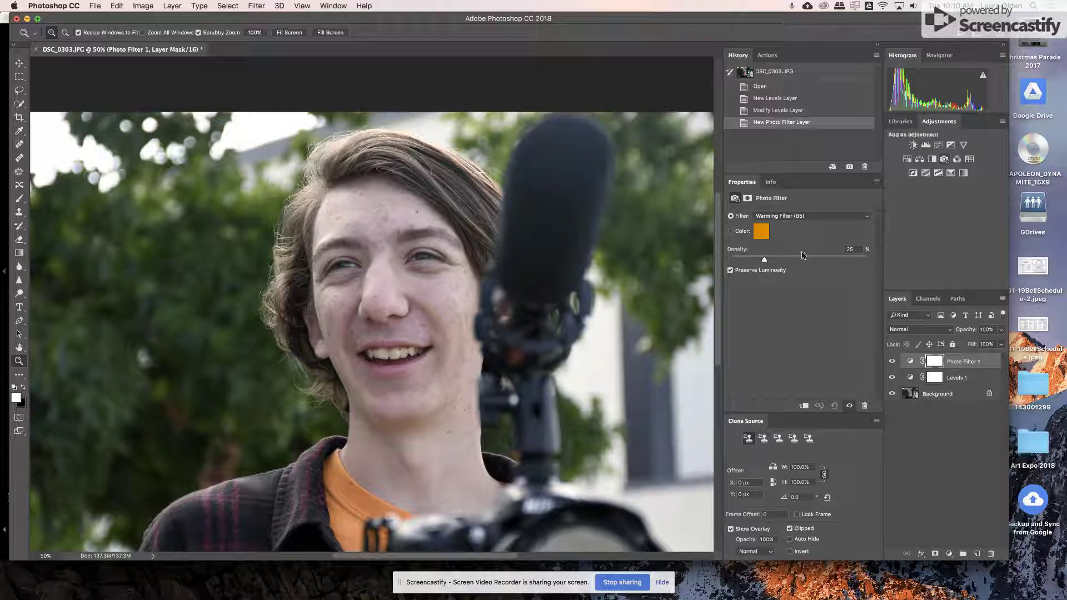
pyautogui.click(786, 216)
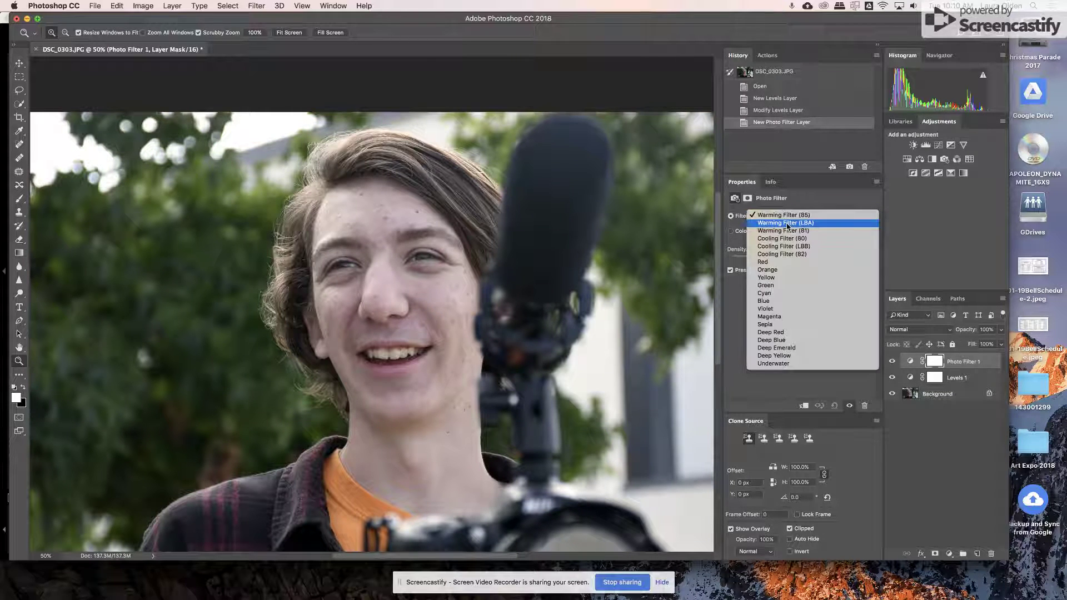
pyautogui.click(787, 223)
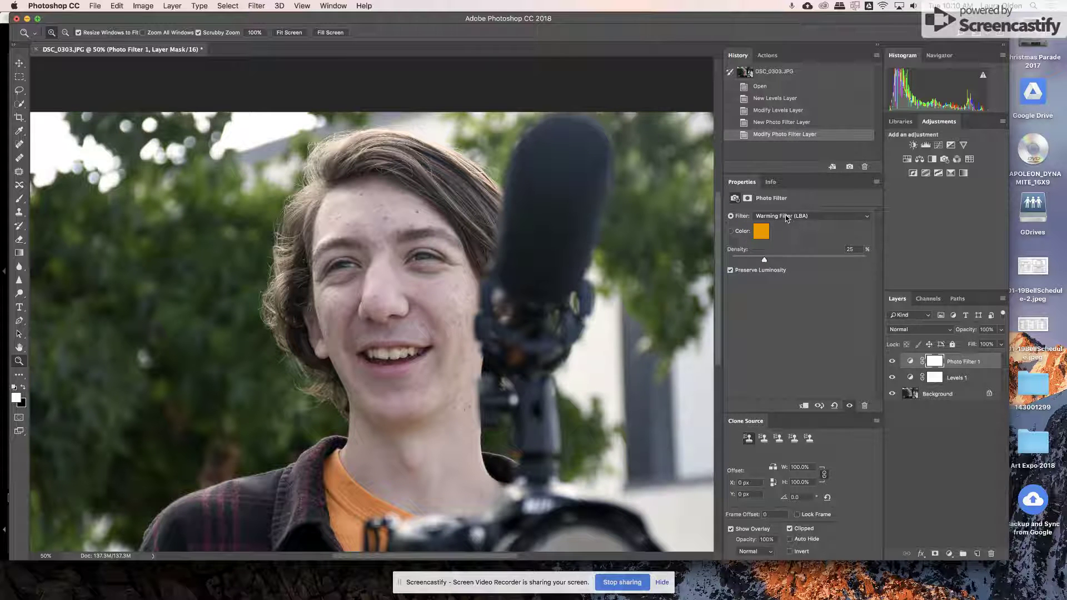
pyautogui.click(789, 218)
pyautogui.click(790, 223)
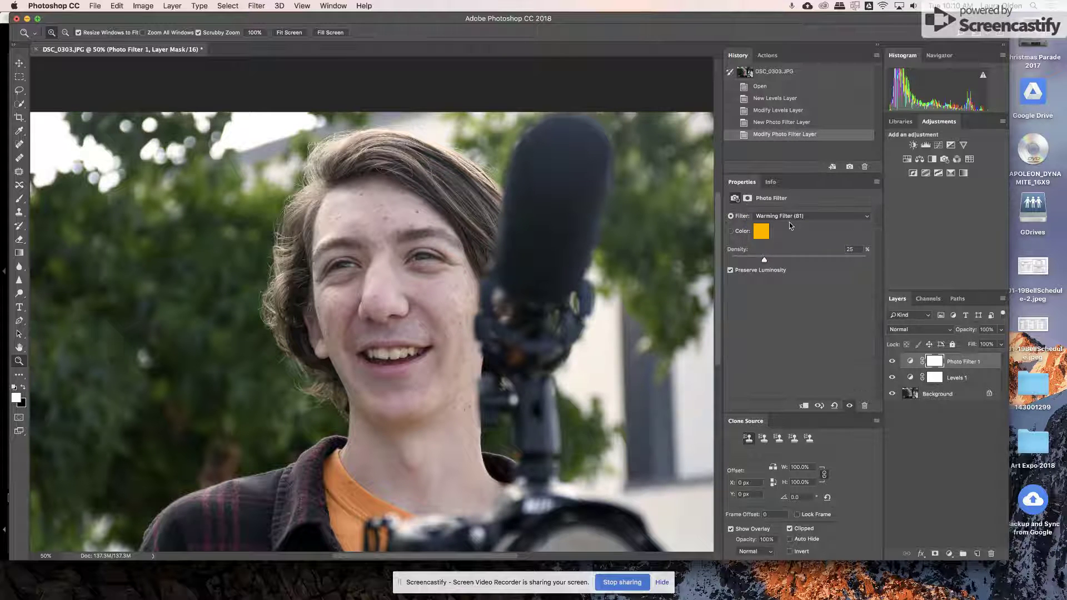
pyautogui.moveTo(764, 259); pyautogui.dragTo(753, 261)
pyautogui.click(787, 220)
pyautogui.click(788, 208)
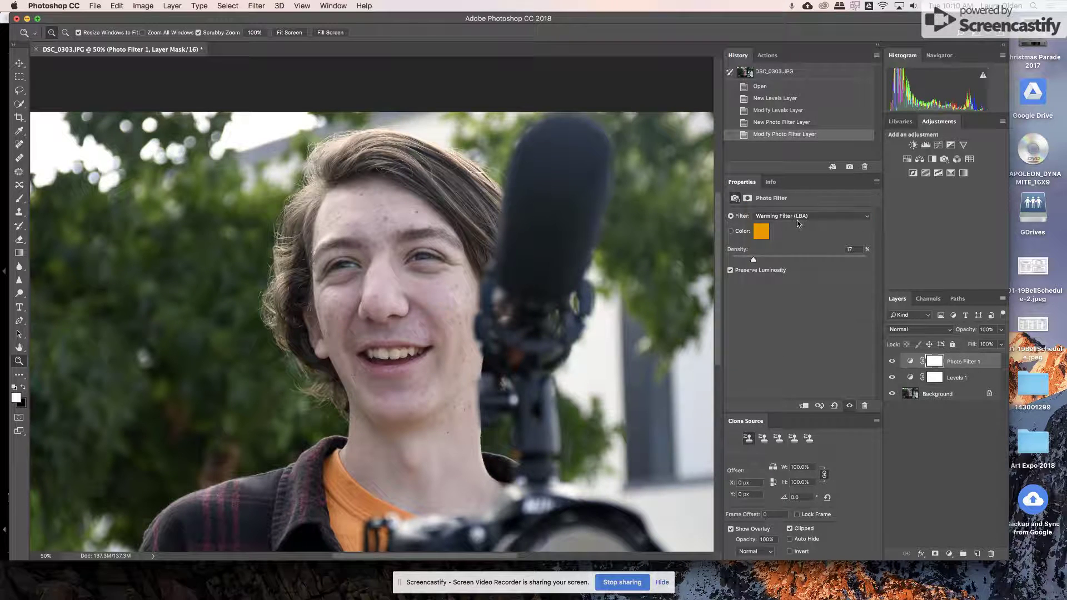
pyautogui.moveTo(753, 259); pyautogui.dragTo(756, 261)
# Step: Enlarge the window to fill the screen and duplicate the Background layer as "Retouch"
pyautogui.click(37, 18)
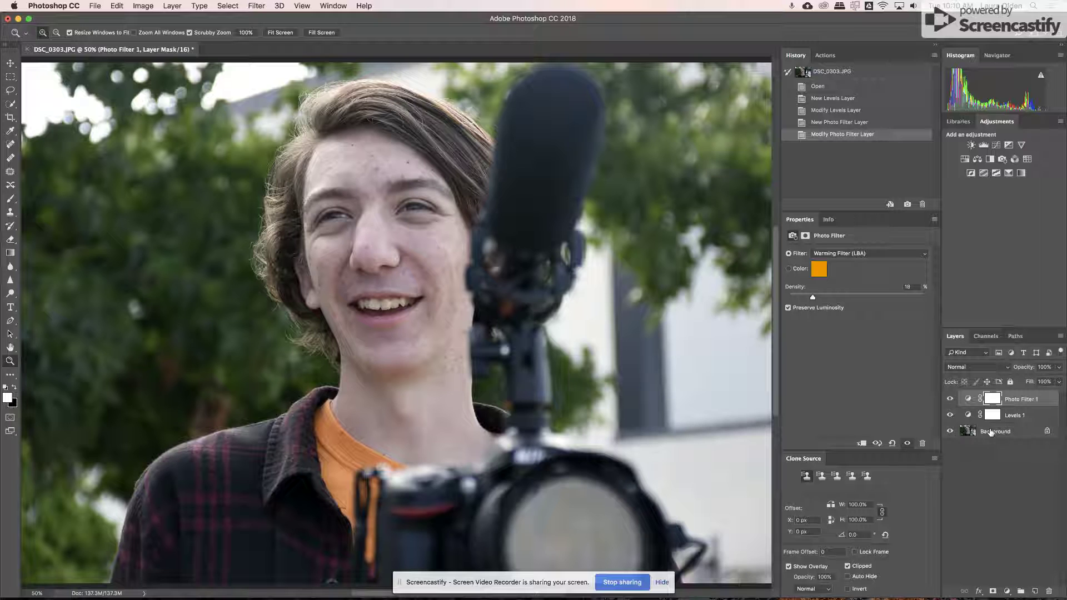
pyautogui.rightClick(991, 432)
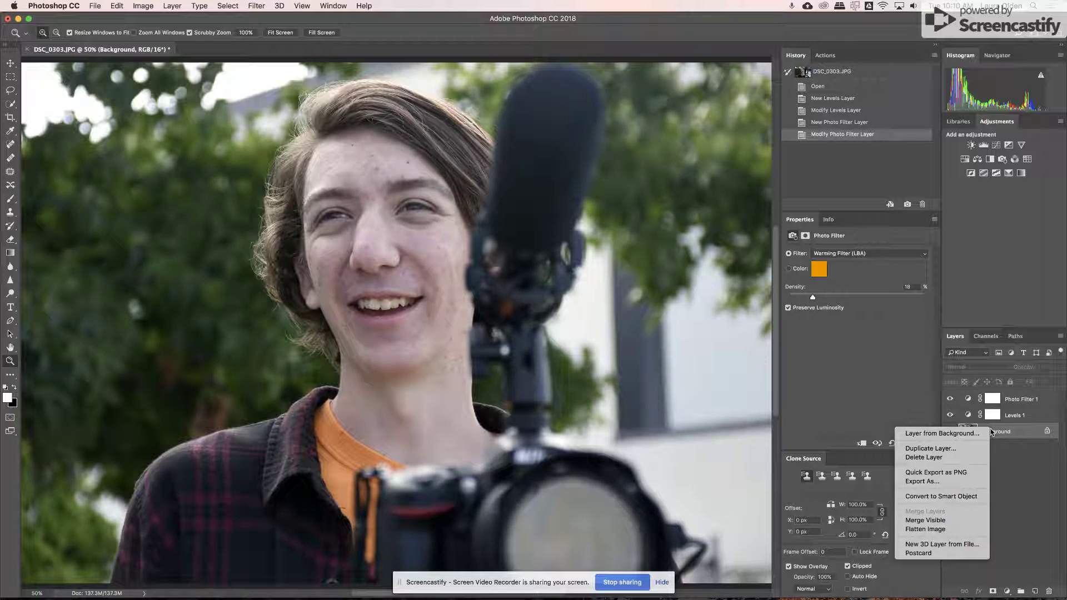
pyautogui.click(951, 449)
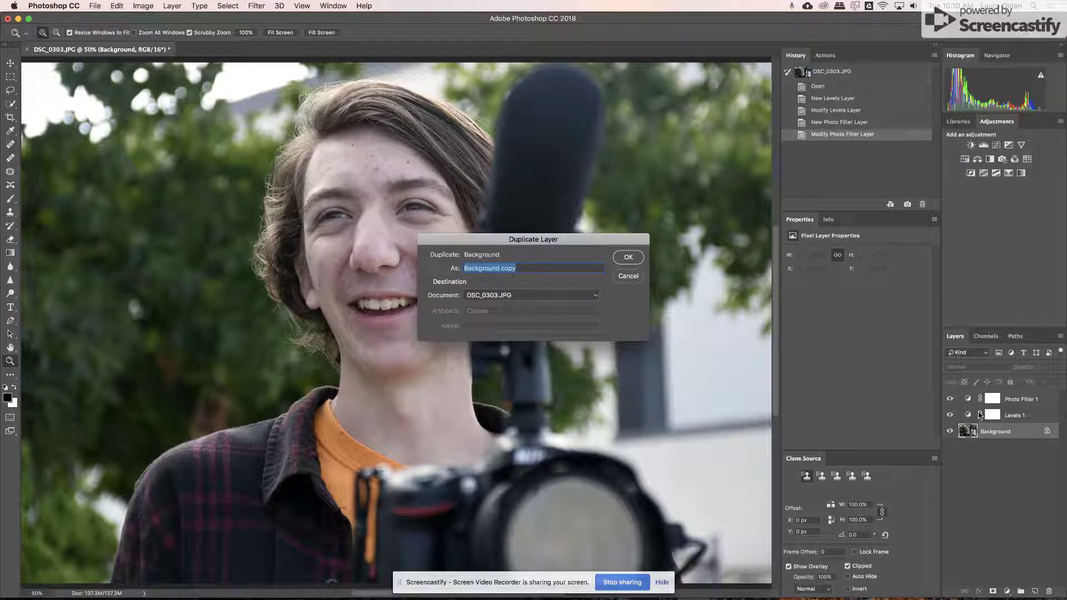
pyautogui.write('Retouch')
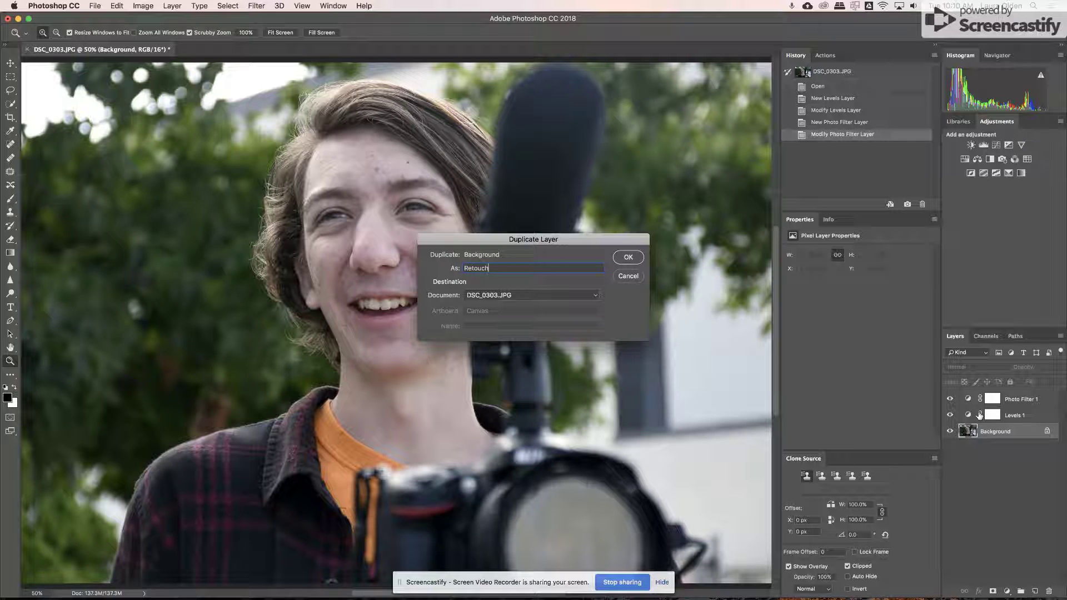
pyautogui.click(626, 258)
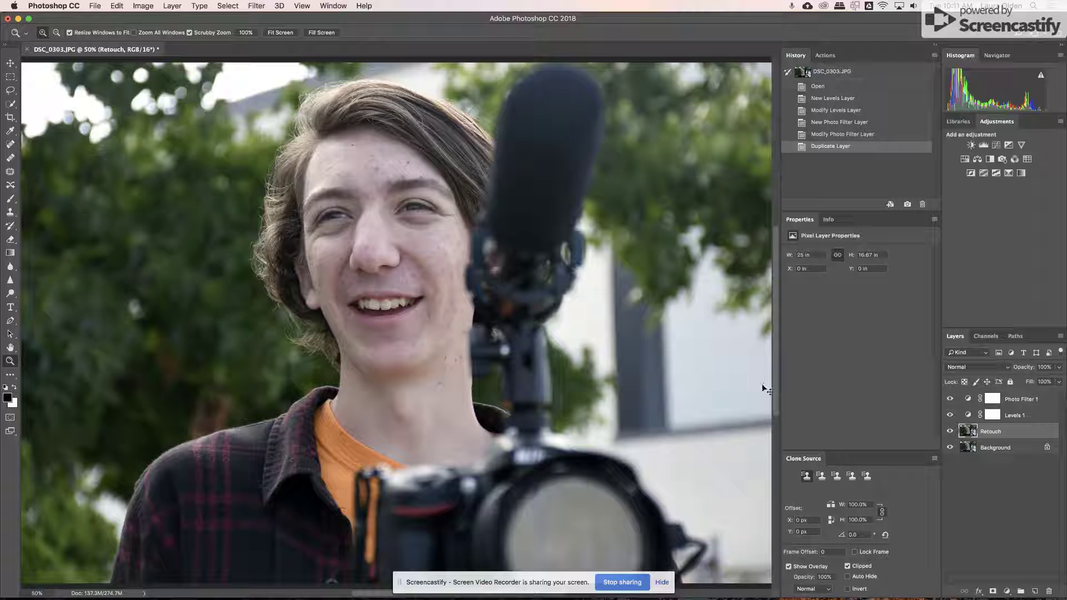
# Step: Dab the middle of the forehead on the Retouch layer with the Content-Aware Spot Healing Brush at 19 px
pyautogui.press('super+equal')
pyautogui.press('super+equal')
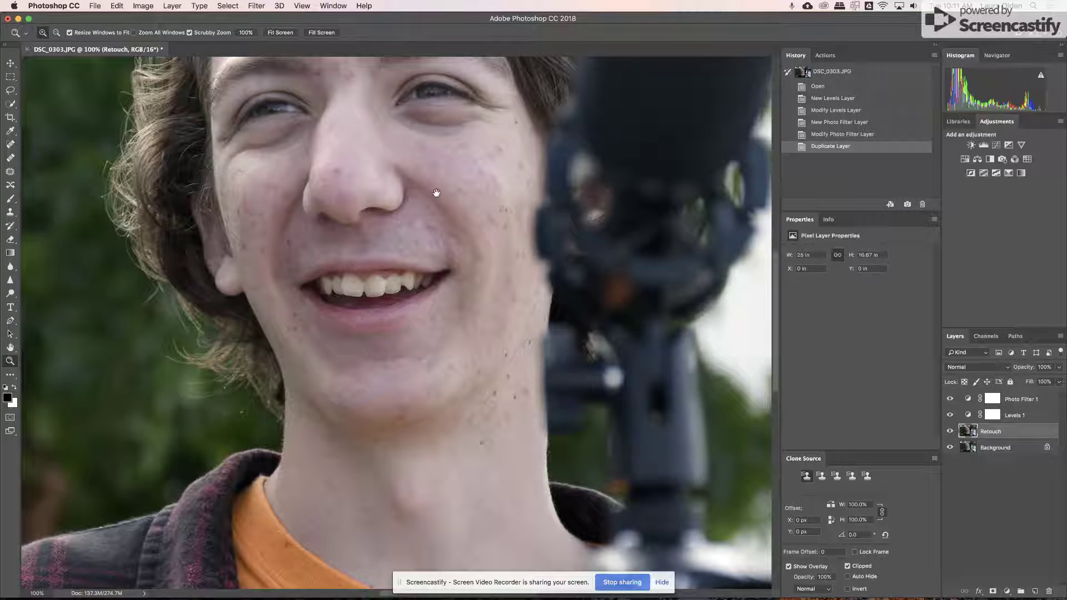
pyautogui.moveTo(436, 193); pyautogui.dragTo(546, 412)
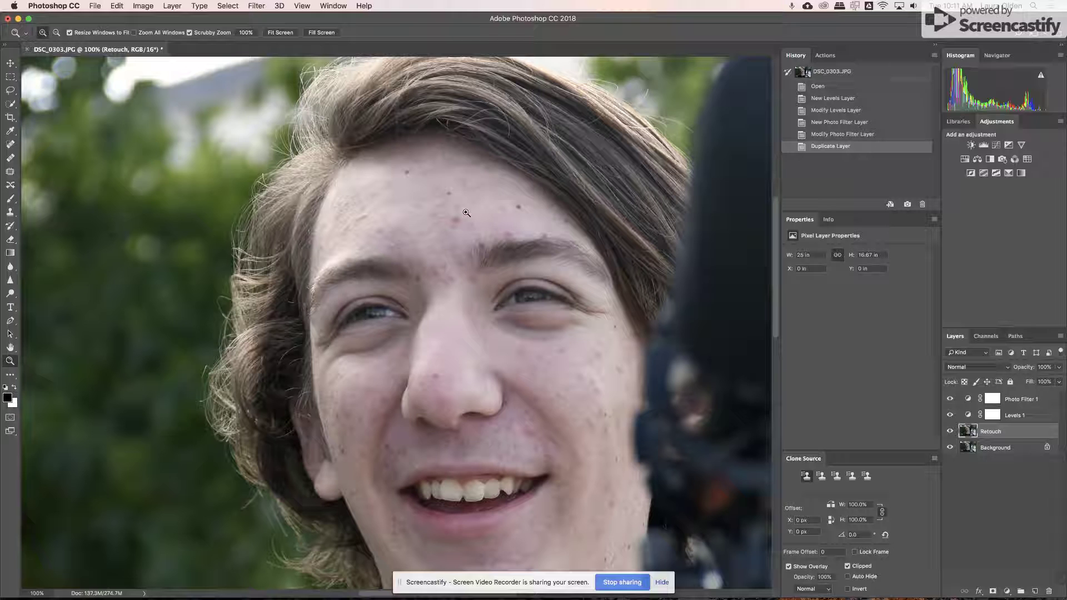
pyautogui.click(10, 145)
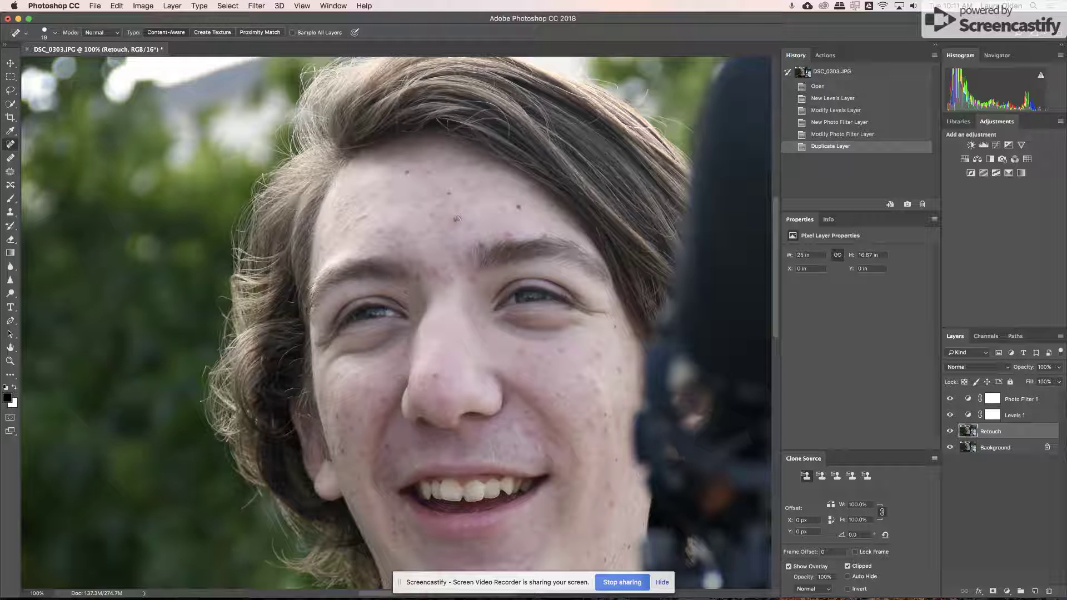
pyautogui.rightClick(404, 215)
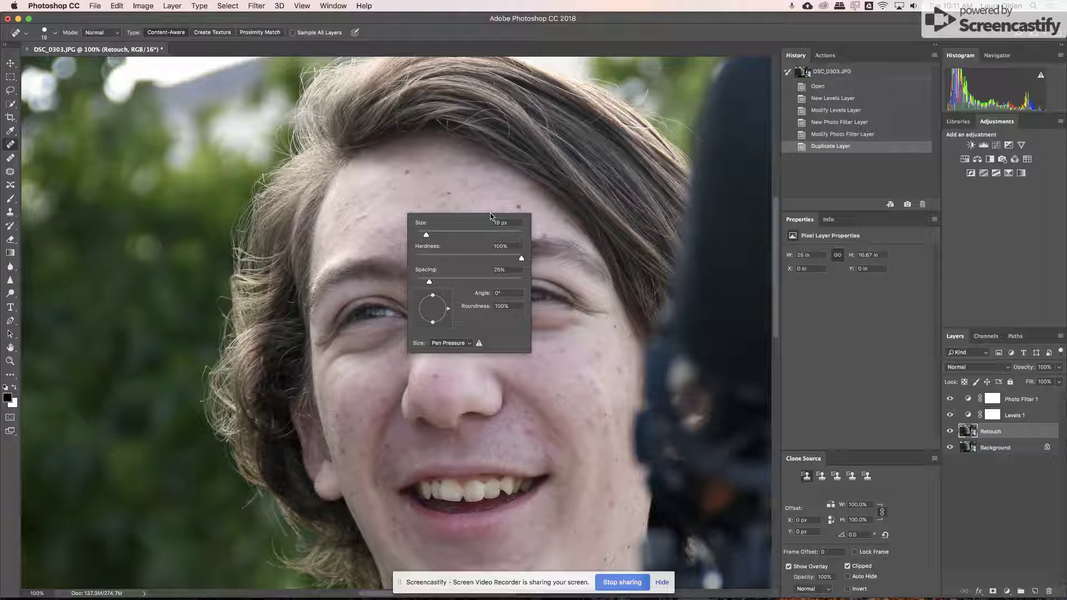
pyautogui.click(451, 203)
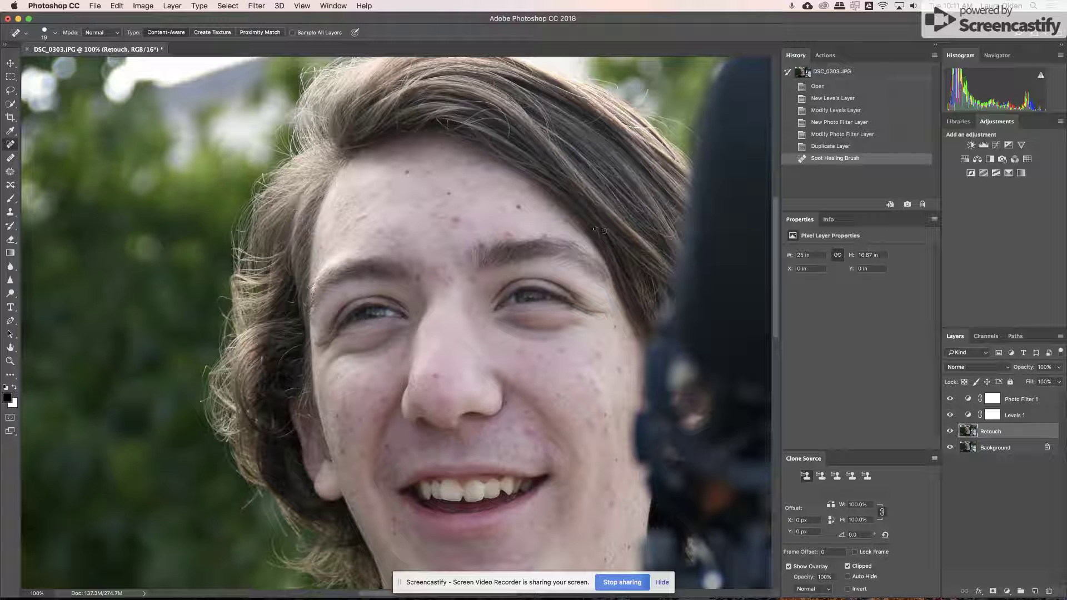
# Step: Enlarge the healing brush to 30 px and remove the reddish blemish at the centre of the forehead
pyautogui.press(']')
pyautogui.press(']')
pyautogui.press(']')
pyautogui.press('[')
pyautogui.press('[')
pyautogui.press('[')
pyautogui.press(']')
pyautogui.press(']')
pyautogui.moveTo(454, 220); pyautogui.dragTo(457, 220)
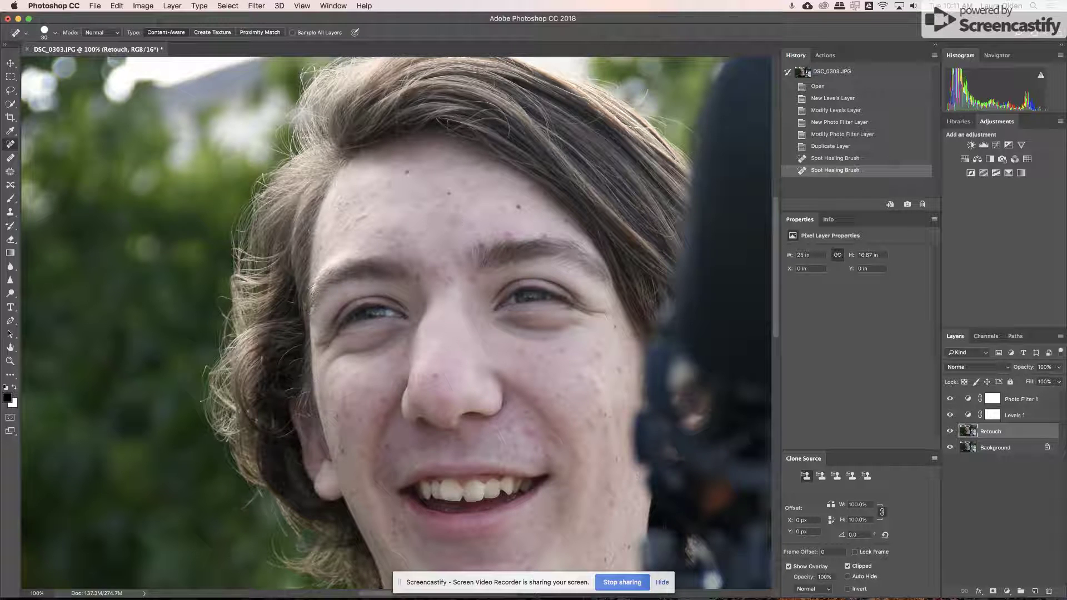
# Step: Heal the blemishes on the image-left half of the forehead and between the eyebrows
pyautogui.click(429, 214)
pyautogui.click(417, 204)
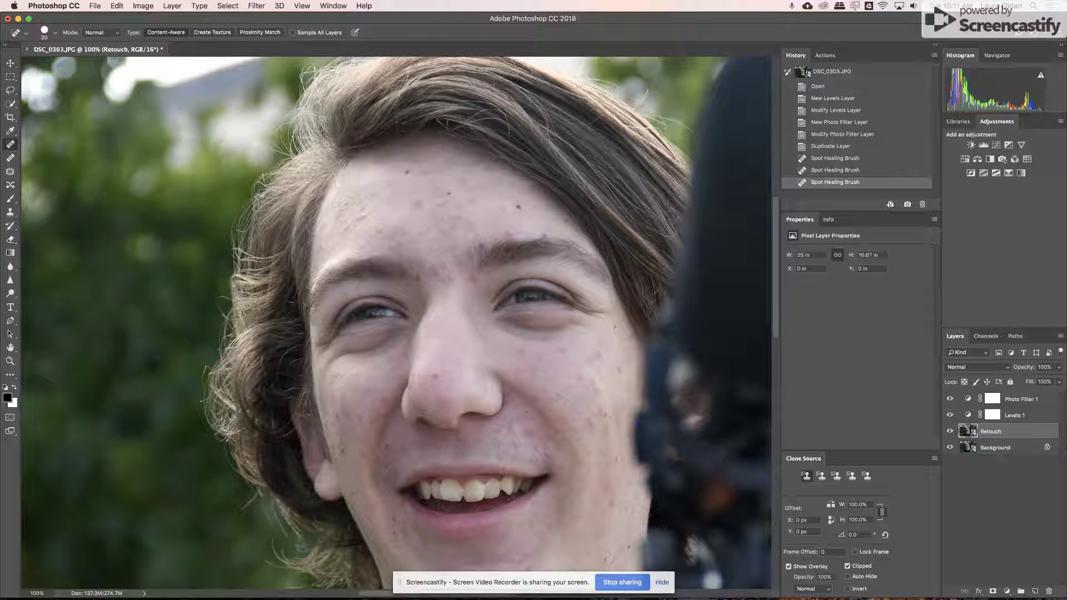
pyautogui.moveTo(367, 215); pyautogui.dragTo(354, 223)
pyautogui.click(393, 244)
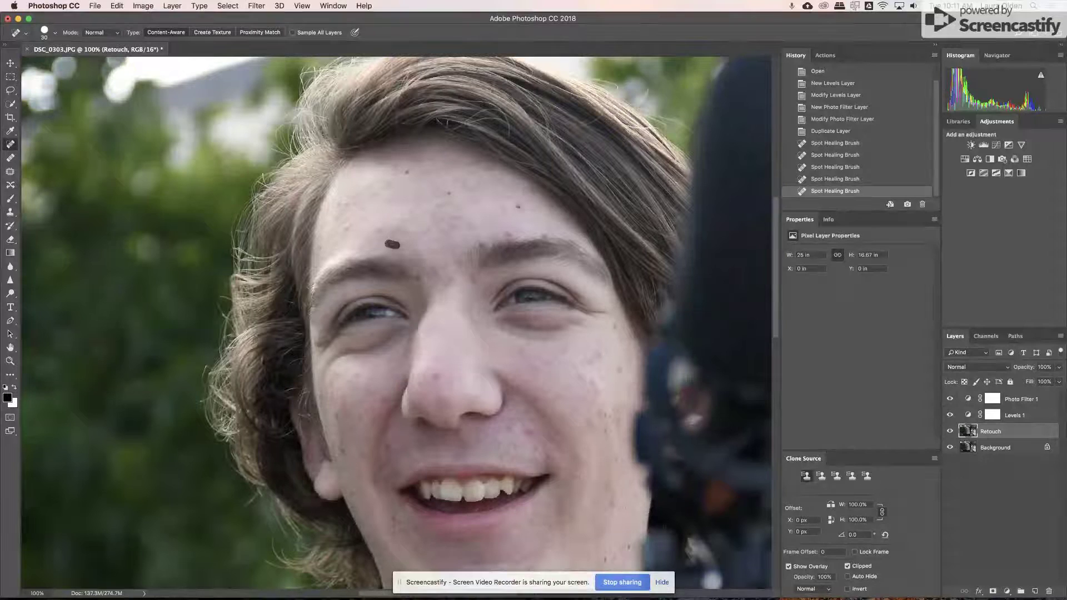
pyautogui.moveTo(433, 272)
pyautogui.mouseDown()
pyautogui.moveTo(452, 284)
pyautogui.moveTo(449, 269)
pyautogui.mouseUp()
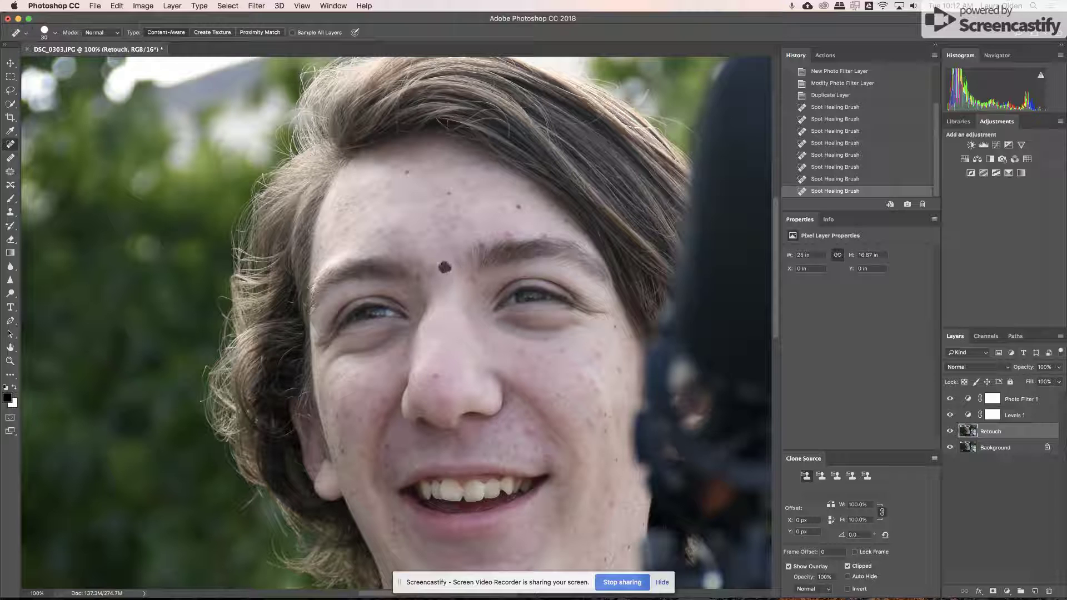
# Step: Heal spots above the image-right eyebrow and across the upper forehead, and compare the result with the Retouch layer hidden
pyautogui.click(507, 231)
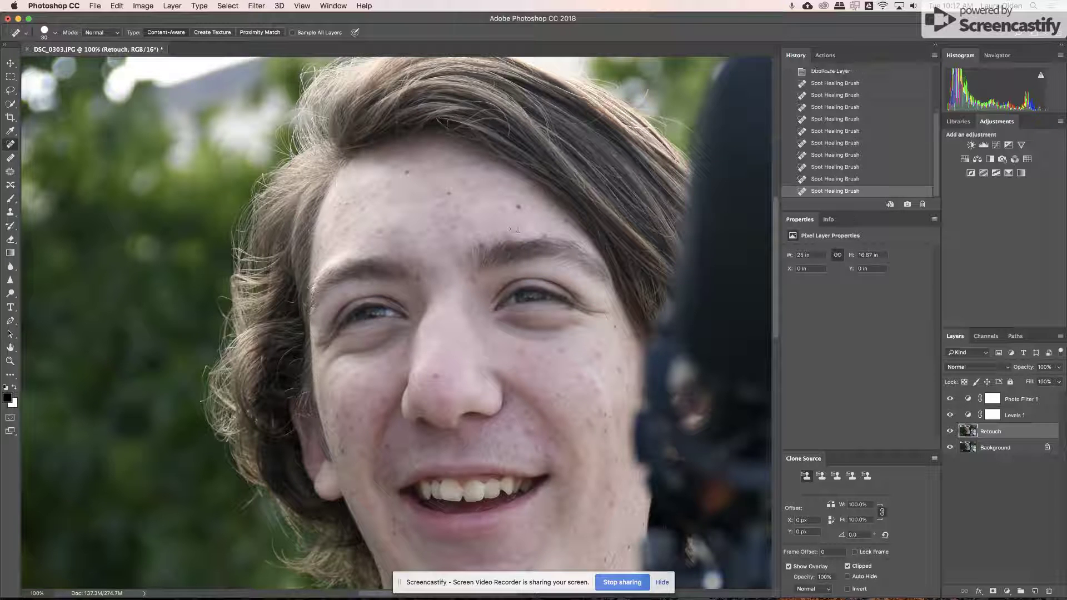
pyautogui.moveTo(506, 231); pyautogui.dragTo(520, 228)
pyautogui.click(454, 225)
pyautogui.click(391, 180)
pyautogui.click(421, 257)
pyautogui.click(473, 189)
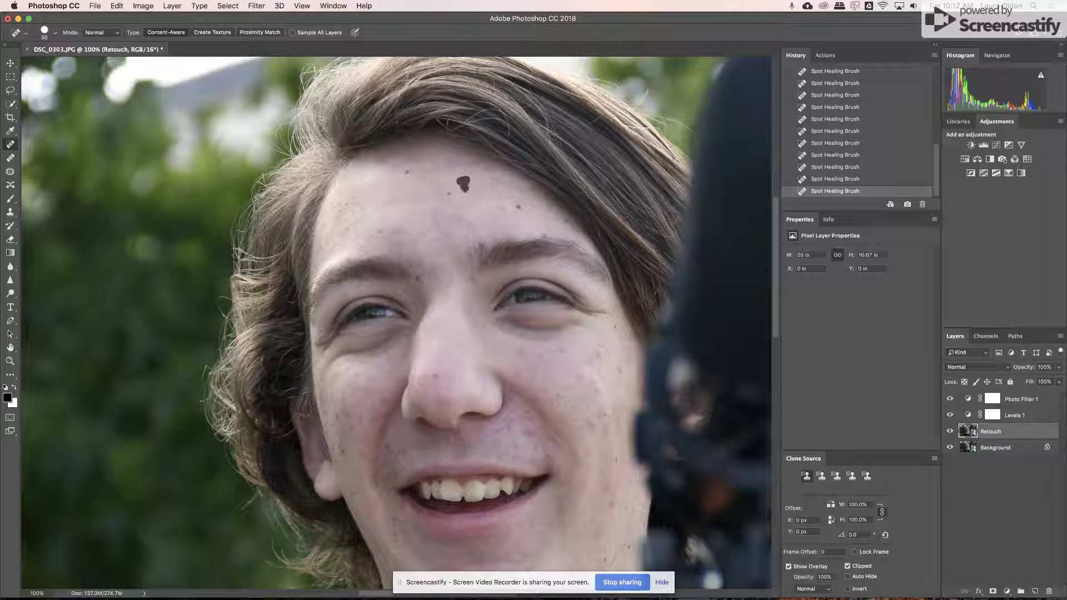
pyautogui.click(950, 431)
pyautogui.click(949, 432)
# Step: Heal the remaining marks between the eyebrows and on the image-left forehead, and check before and after by toggling the Retouch layer
pyautogui.click(471, 282)
pyautogui.moveTo(433, 272); pyautogui.dragTo(432, 263)
pyautogui.click(380, 230)
pyautogui.click(401, 233)
pyautogui.click(435, 192)
pyautogui.click(410, 209)
pyautogui.click(348, 205)
pyautogui.click(949, 430)
pyautogui.click(950, 430)
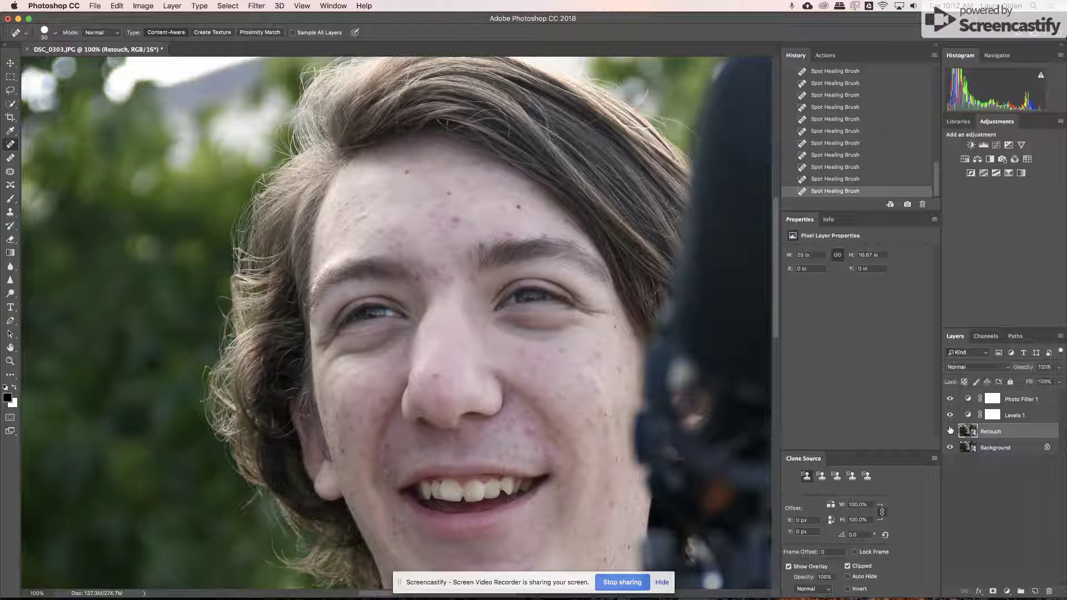
# Step: Heal the last faint spots near the image-left temple and just above the inner end of the image-right eyebrow
pyautogui.click(345, 231)
pyautogui.click(472, 227)
pyautogui.click(477, 226)
# Step: Patch the blemishes on the image-right cheek below the eye using the Patch tool in Normal mode
pyautogui.click(10, 173)
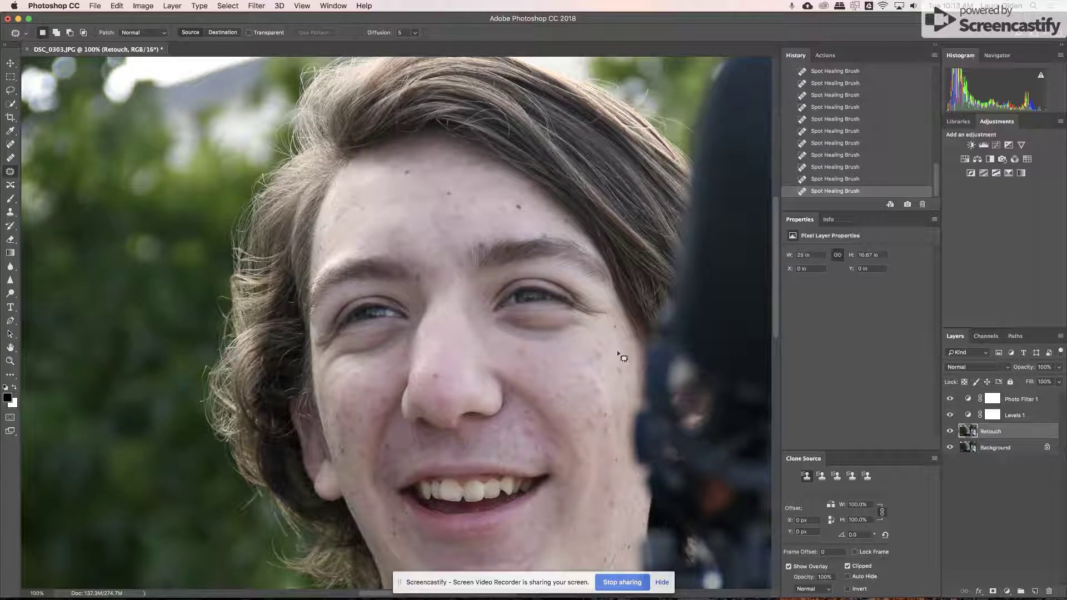
pyautogui.moveTo(594, 354)
pyautogui.mouseDown()
pyautogui.moveTo(603, 360)
pyautogui.moveTo(584, 364)
pyautogui.moveTo(599, 353)
pyautogui.mouseUp()
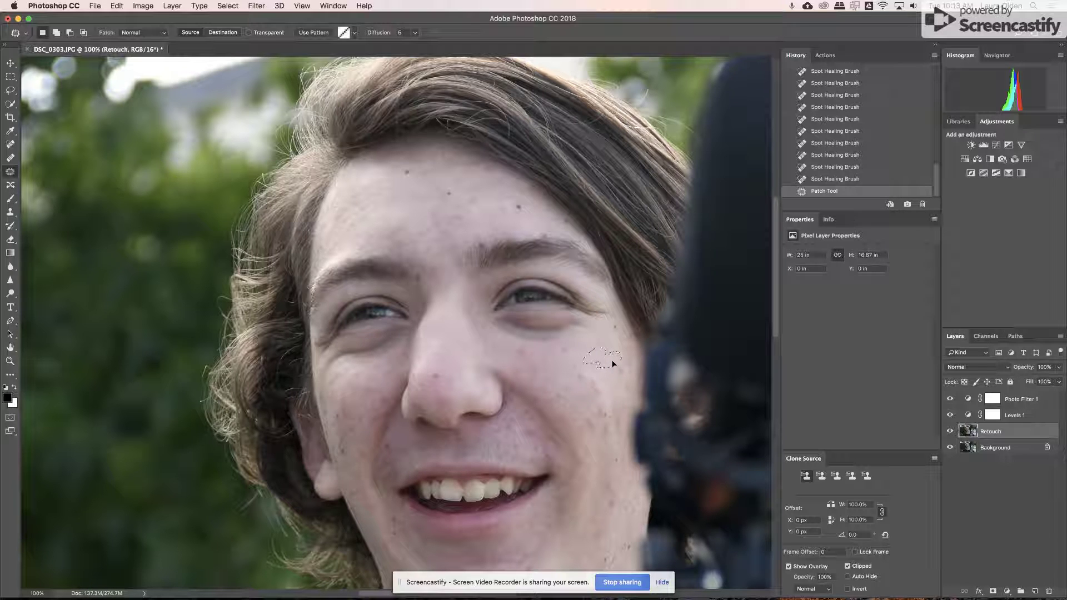
pyautogui.moveTo(611, 359); pyautogui.dragTo(614, 364)
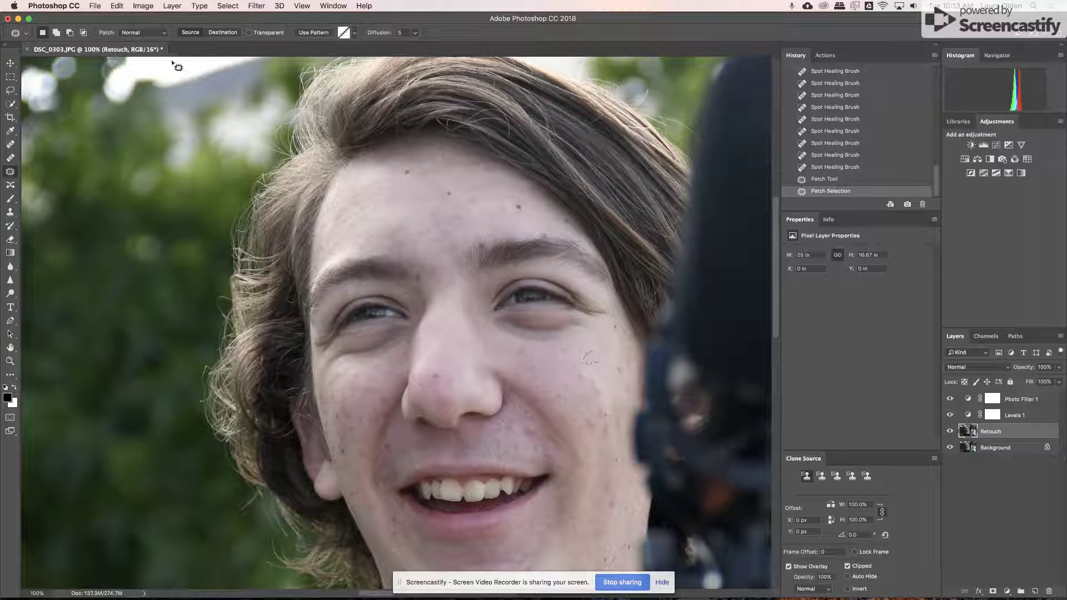
pyautogui.click(162, 35)
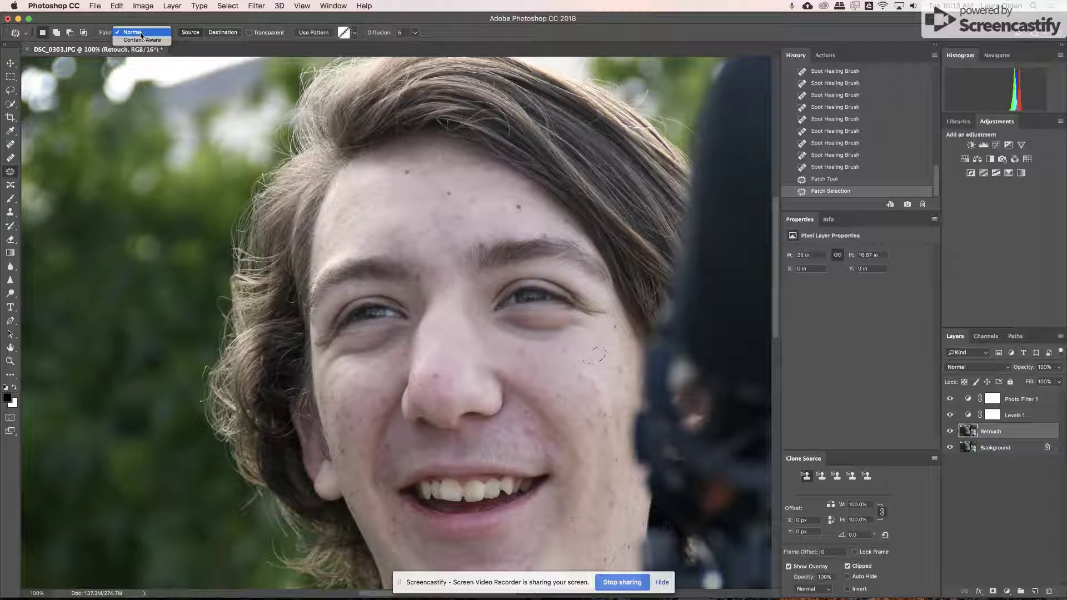
pyautogui.click(146, 34)
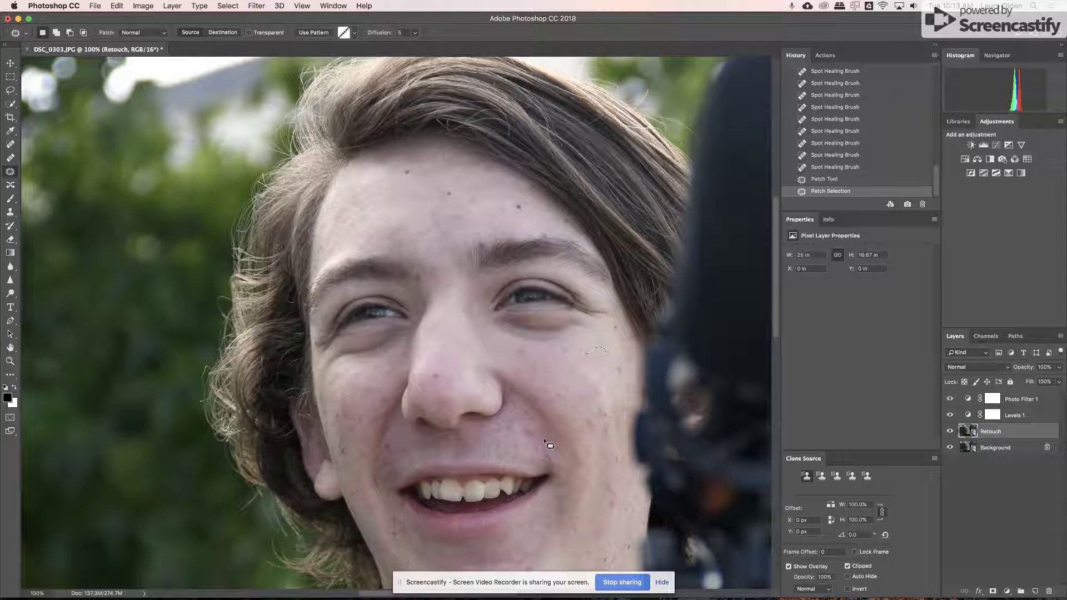
# Step: Try patching the skin between the nose and the image-right smile line, compare with the Retouch layer hidden, and step back before the patch
pyautogui.moveTo(540, 445)
pyautogui.mouseDown()
pyautogui.moveTo(524, 432)
pyautogui.moveTo(524, 409)
pyautogui.moveTo(550, 435)
pyautogui.moveTo(533, 438)
pyautogui.mouseUp()
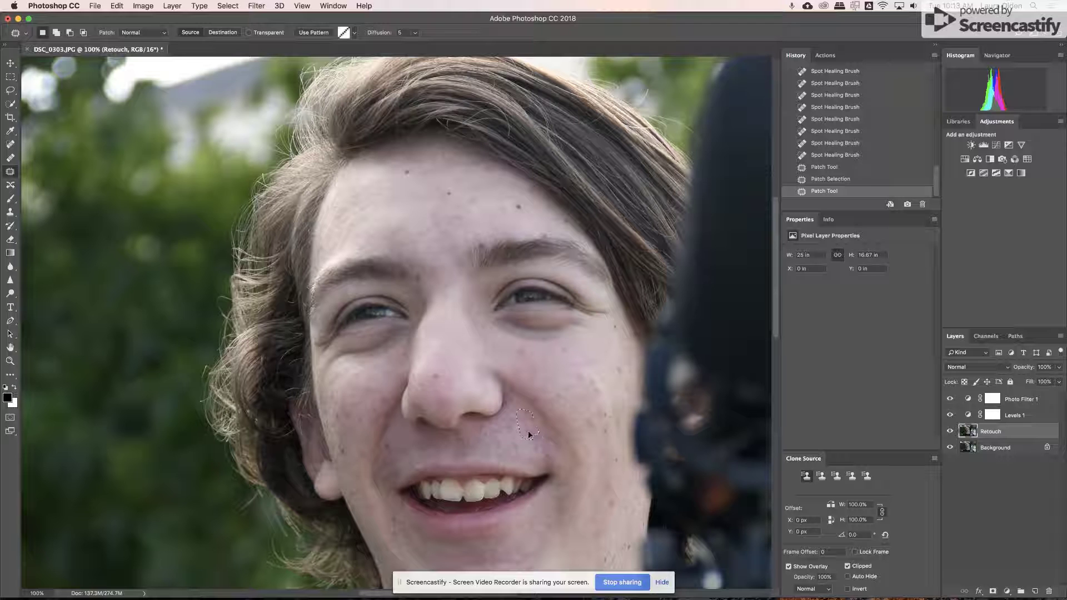
pyautogui.moveTo(506, 447)
pyautogui.mouseDown()
pyautogui.moveTo(520, 425)
pyautogui.moveTo(524, 445)
pyautogui.mouseUp()
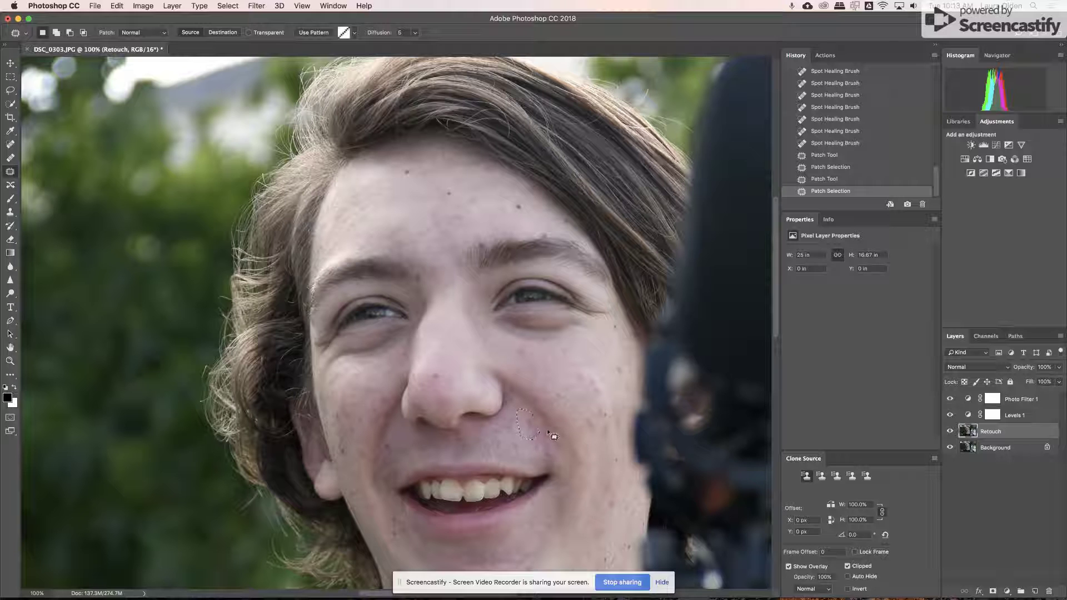
pyautogui.press('super+d')
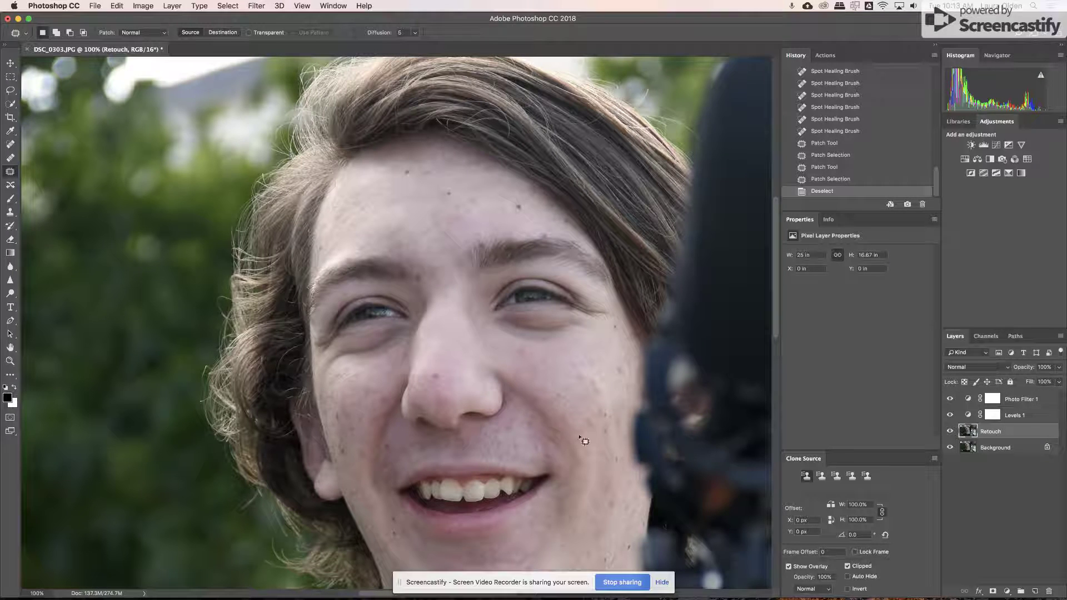
pyautogui.click(951, 431)
pyautogui.click(950, 431)
pyautogui.click(828, 166)
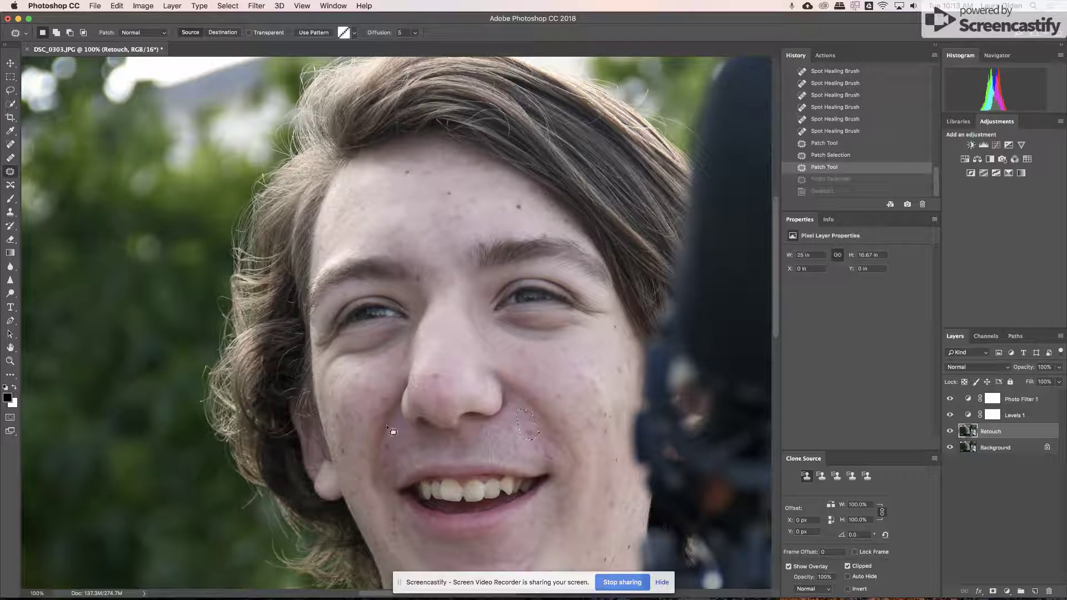
# Step: Patch the uneven skin between the nose and the image-right corner of the mouth in two passes and clear the selection
pyautogui.click(534, 433)
pyautogui.moveTo(534, 434)
pyautogui.mouseDown()
pyautogui.moveTo(536, 447)
pyautogui.moveTo(528, 426)
pyautogui.moveTo(578, 460)
pyautogui.mouseUp()
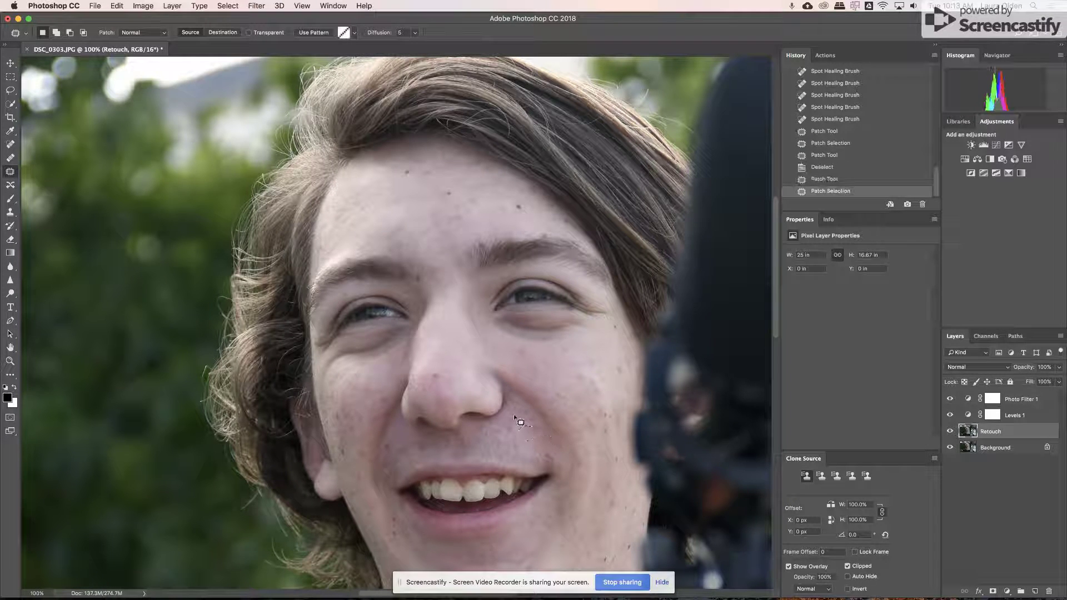
pyautogui.click(545, 431)
pyautogui.moveTo(546, 436); pyautogui.dragTo(540, 440)
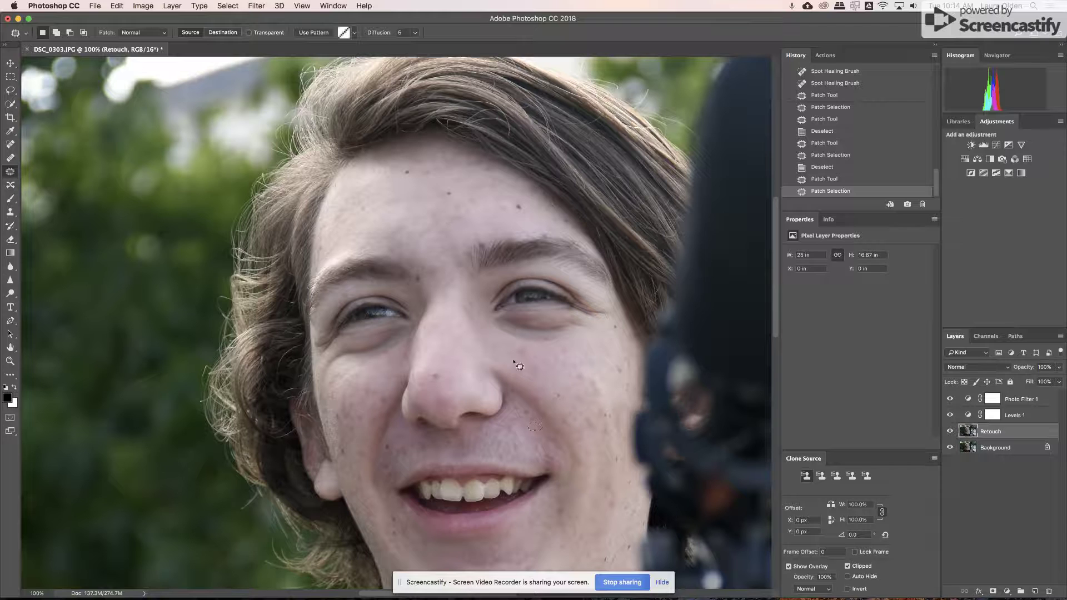
pyautogui.press('super+d')
# Step: Try a Normal-mode patch along the image-right forehead hairline, and step back to before the patch
pyautogui.moveTo(529, 194)
pyautogui.mouseDown()
pyautogui.moveTo(554, 203)
pyautogui.moveTo(550, 179)
pyautogui.moveTo(531, 189)
pyautogui.moveTo(516, 180)
pyautogui.mouseUp()
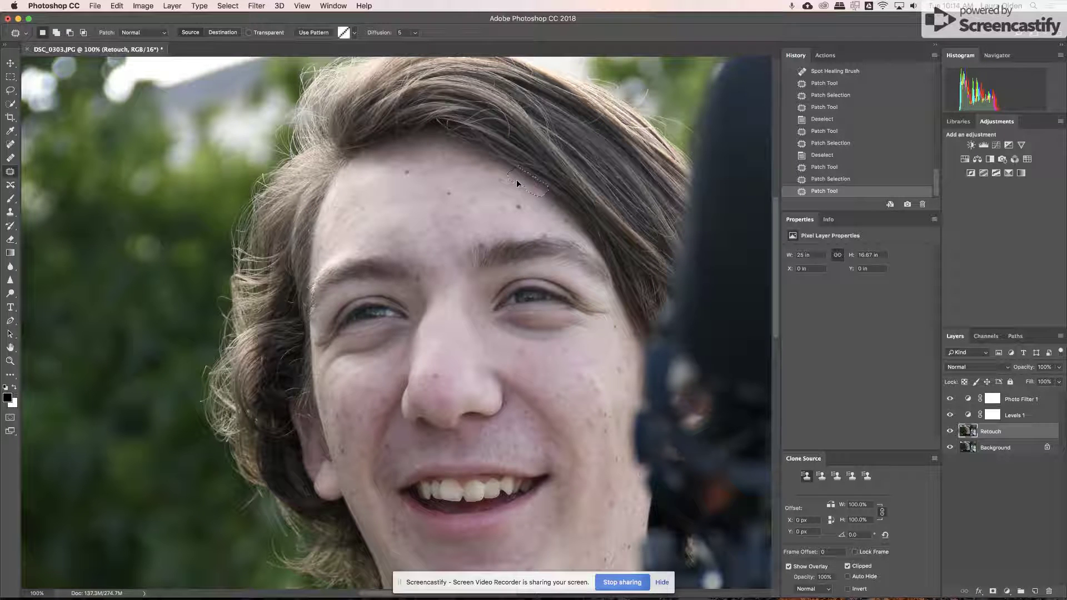
pyautogui.moveTo(516, 179); pyautogui.dragTo(516, 179)
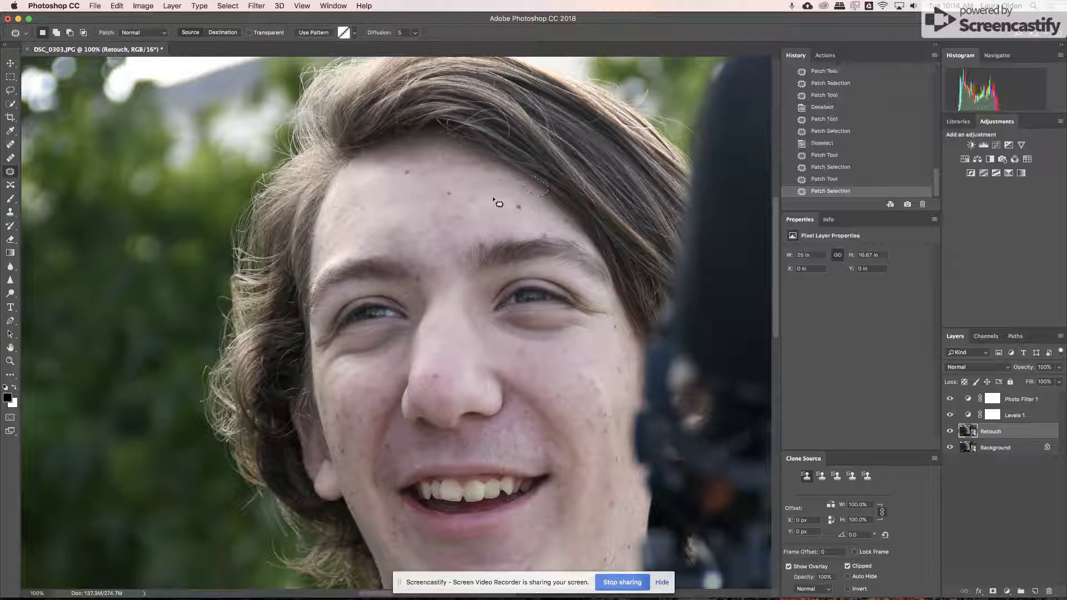
pyautogui.press('super+d')
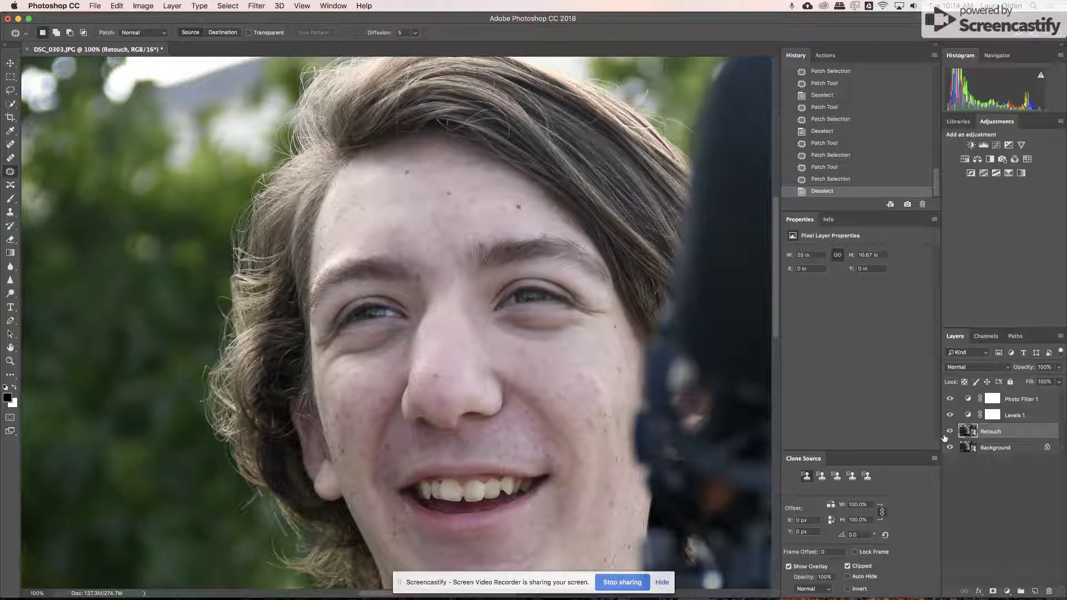
pyautogui.press('super+z')
pyautogui.click(826, 167)
# Step: Set the Patch tool to Content-Aware, patch the skin along the image-right forehead hairline, and clear the selection
pyautogui.click(142, 33)
pyautogui.click(140, 43)
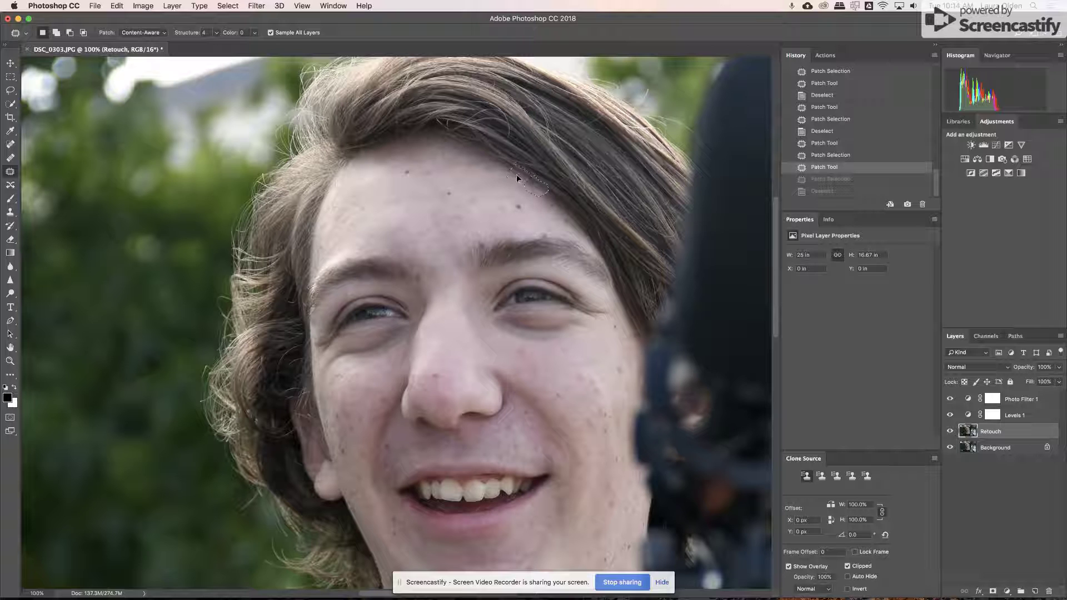
pyautogui.click(489, 211)
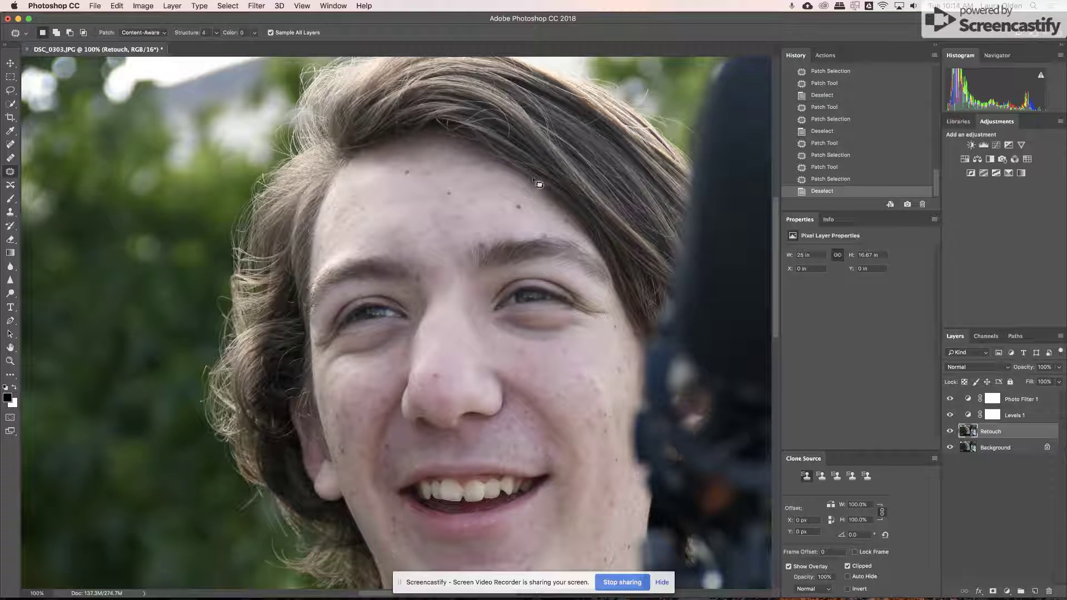
pyautogui.moveTo(526, 182)
pyautogui.mouseDown()
pyautogui.moveTo(531, 197)
pyautogui.moveTo(544, 180)
pyautogui.moveTo(525, 182)
pyautogui.moveTo(525, 205)
pyautogui.mouseUp()
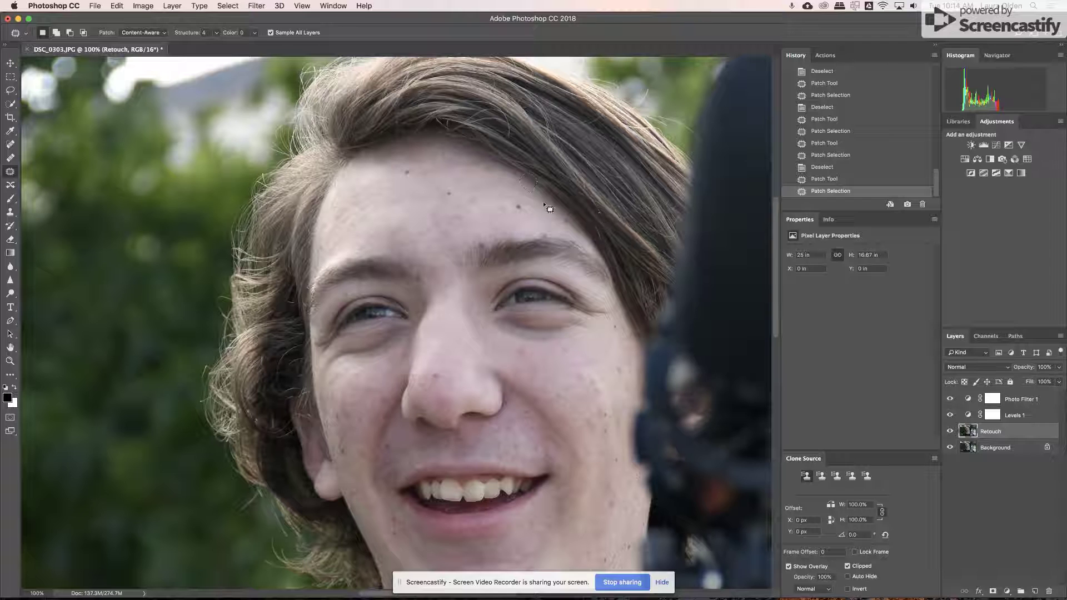
pyautogui.press('super+d')
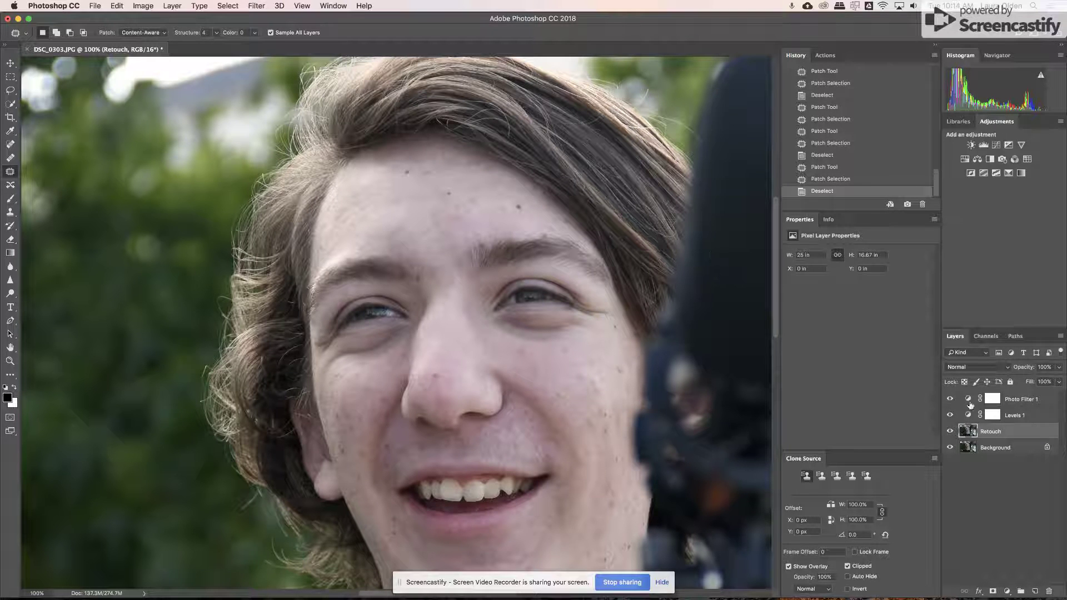
# Step: Compare the face before and after retouching by hiding and showing the Retouch layer, close up and on the whole image
pyautogui.click(949, 430)
pyautogui.click(949, 431)
pyautogui.click(950, 431)
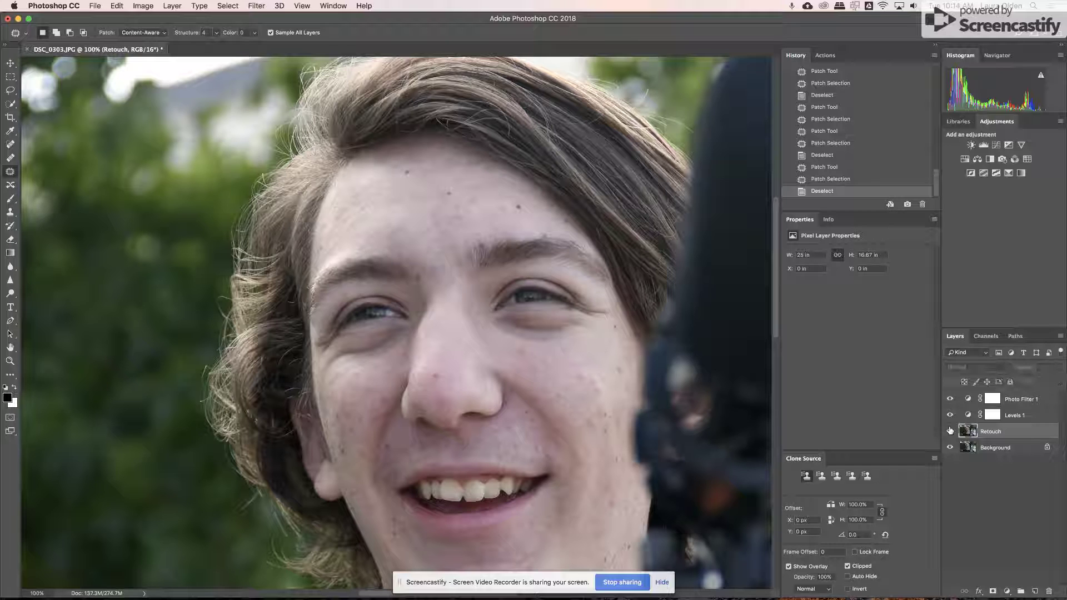
pyautogui.click(949, 431)
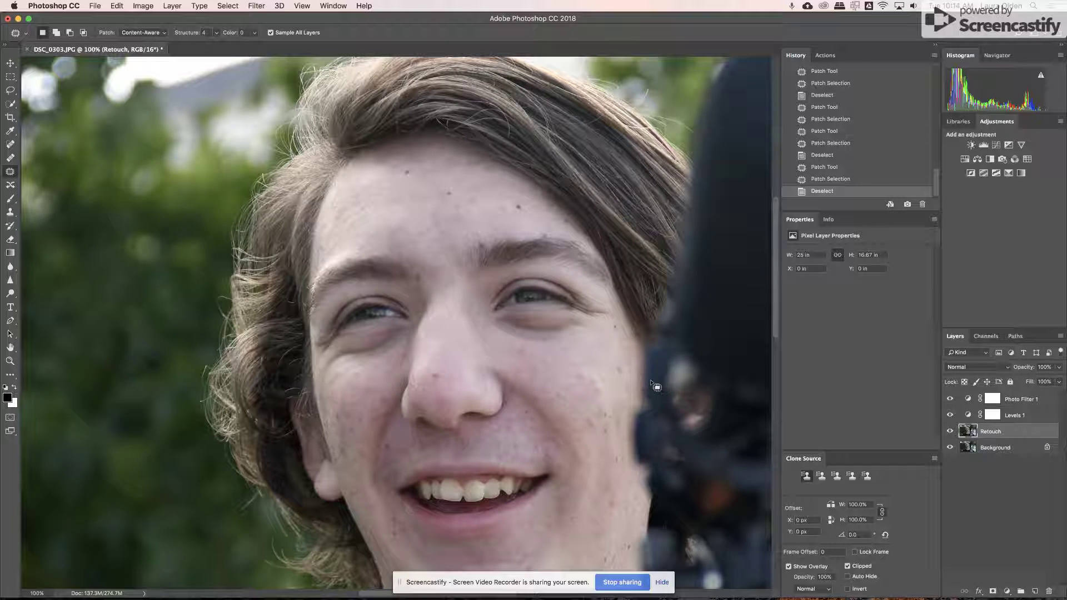
pyautogui.press('super+0')
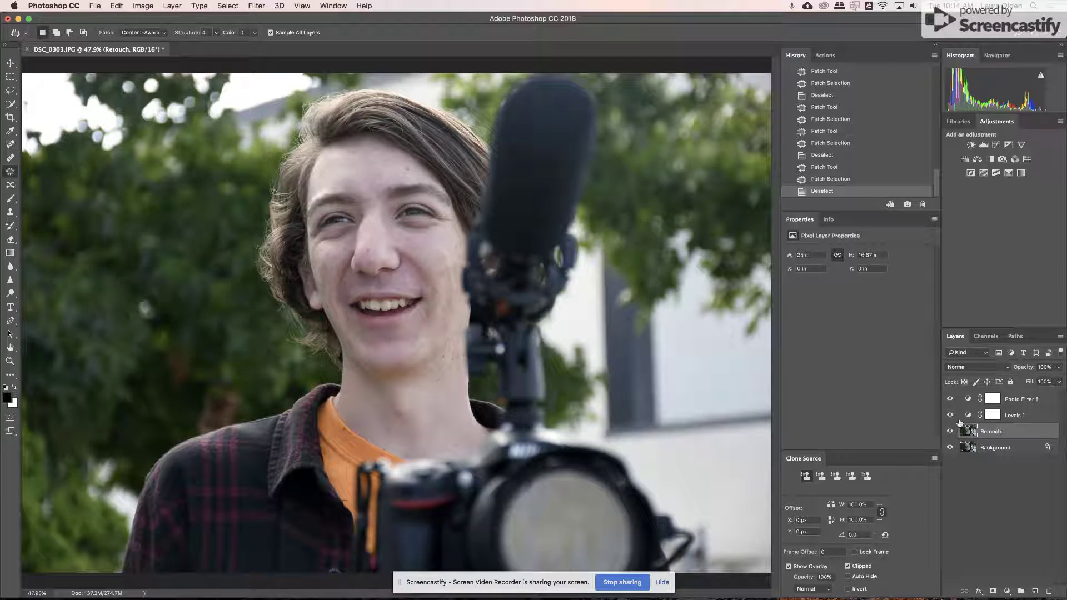
pyautogui.click(949, 430)
pyautogui.click(950, 431)
# Step: Try a Content-Aware patch above the image-left eyebrow, revert it, patch that area in Normal mode, and clear the selection
pyautogui.moveTo(368, 181)
pyautogui.mouseDown()
pyautogui.moveTo(344, 176)
pyautogui.moveTo(342, 192)
pyautogui.moveTo(364, 196)
pyautogui.moveTo(361, 170)
pyautogui.moveTo(376, 177)
pyautogui.moveTo(375, 166)
pyautogui.moveTo(354, 167)
pyautogui.moveTo(369, 177)
pyautogui.mouseUp()
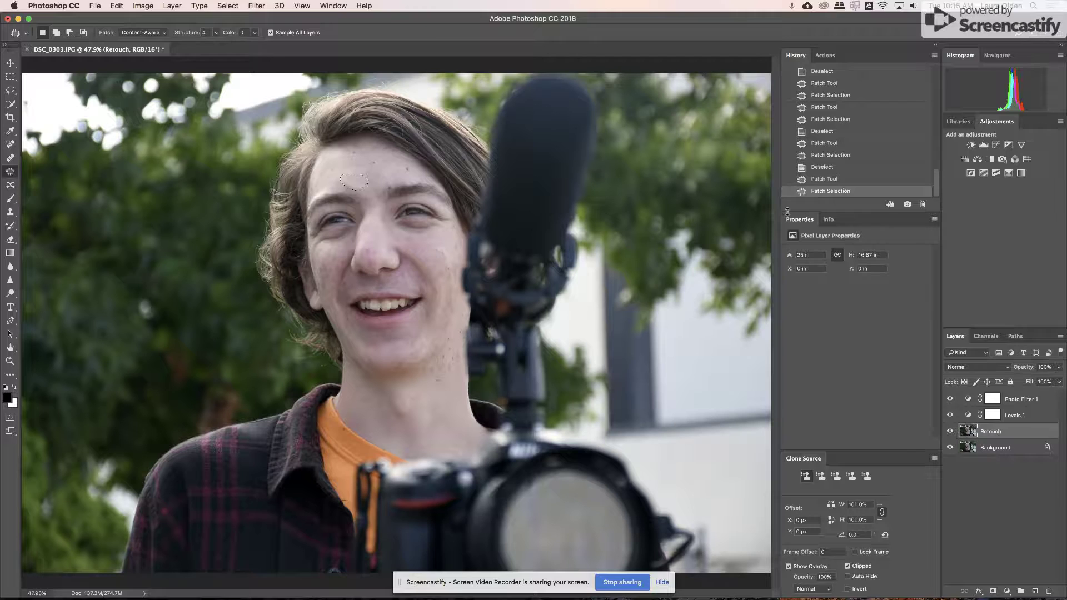
pyautogui.click(828, 168)
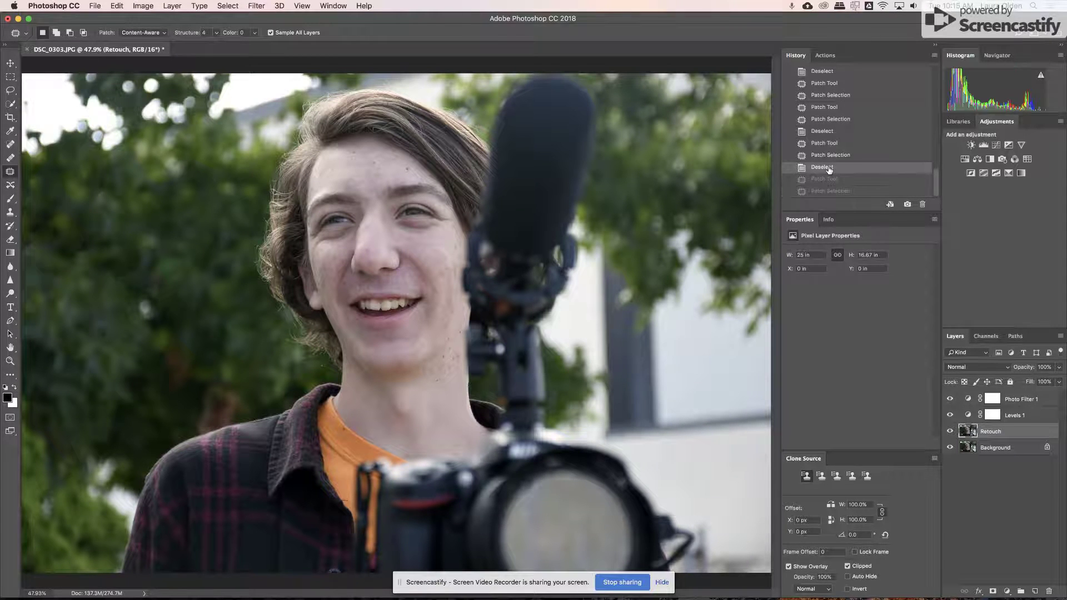
pyautogui.click(149, 32)
pyautogui.click(144, 23)
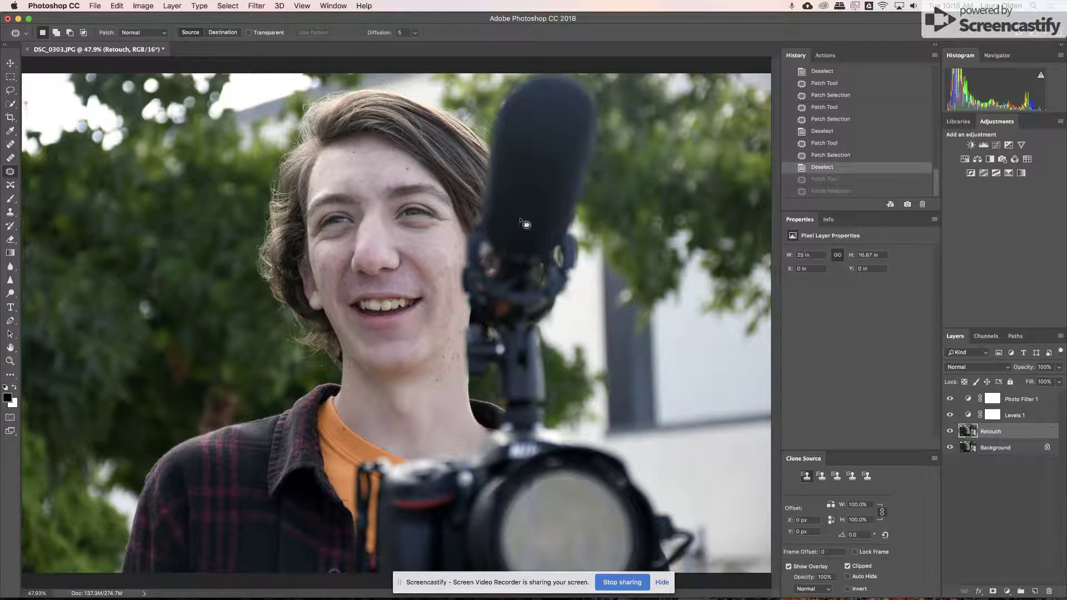
pyautogui.moveTo(358, 175)
pyautogui.mouseDown()
pyautogui.moveTo(345, 187)
pyautogui.moveTo(361, 197)
pyautogui.moveTo(358, 170)
pyautogui.mouseUp()
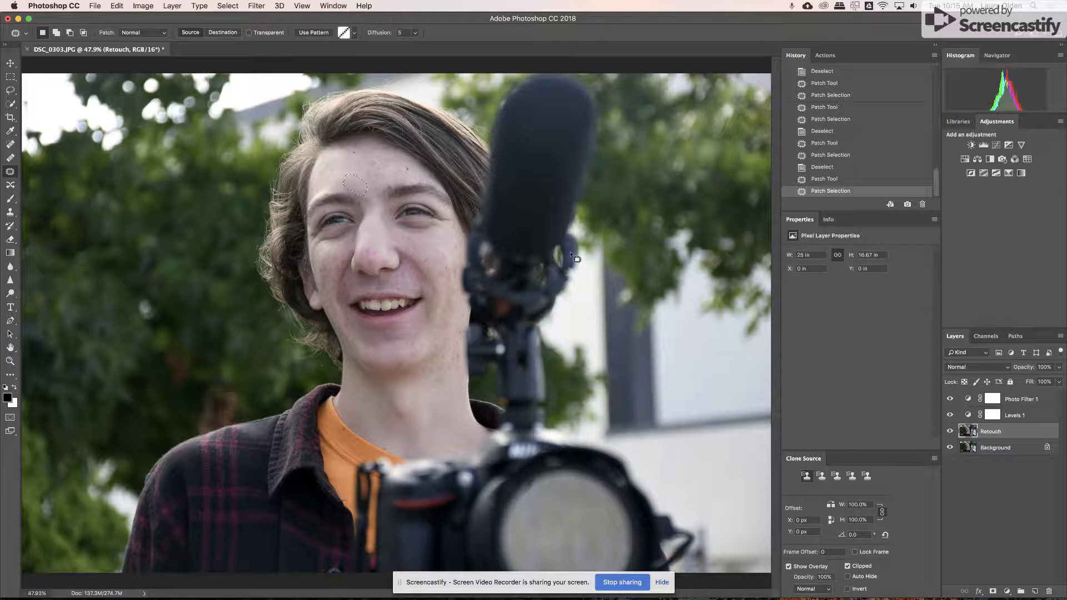
pyautogui.click(391, 182)
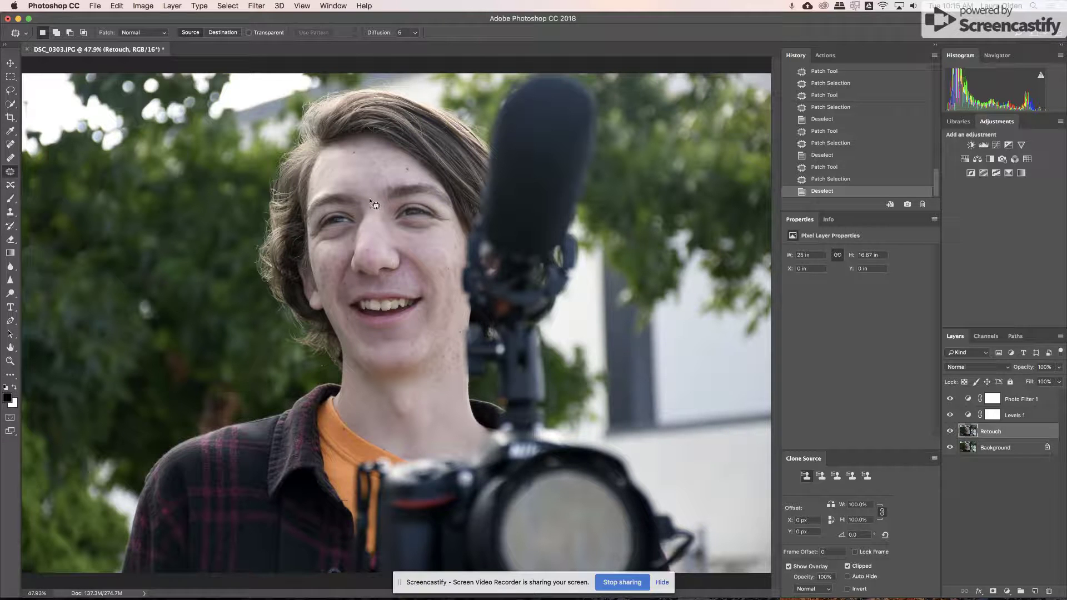
# Step: Patch the remaining marks on the central forehead above the eyebrows and clear the selection
pyautogui.press('super+plus')
pyautogui.scroll(2, 549, 336)
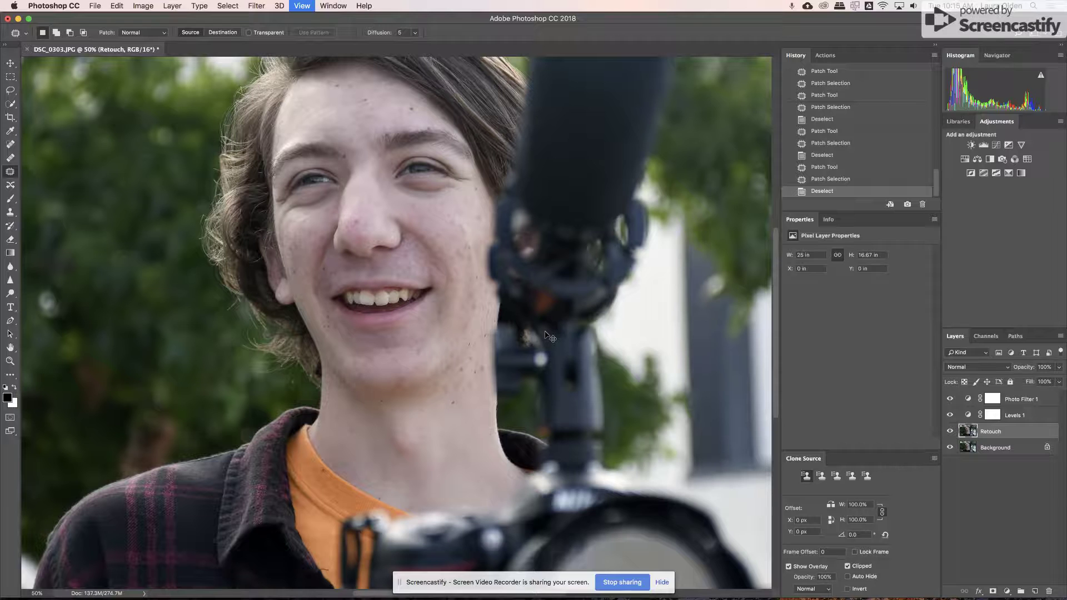
pyautogui.scroll(1, 547, 337)
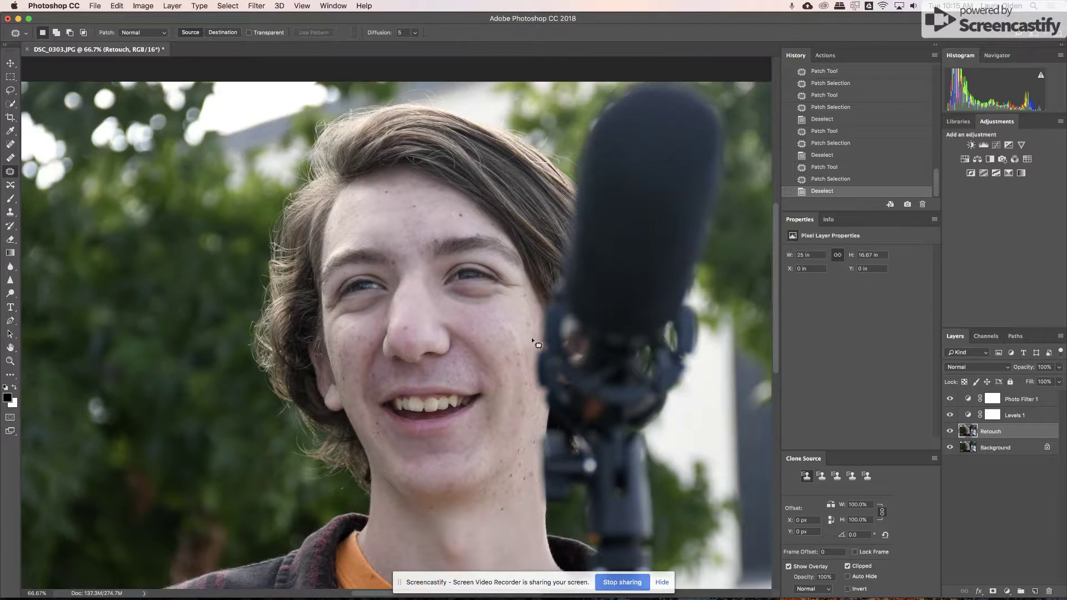
pyautogui.scroll(1, 536, 337)
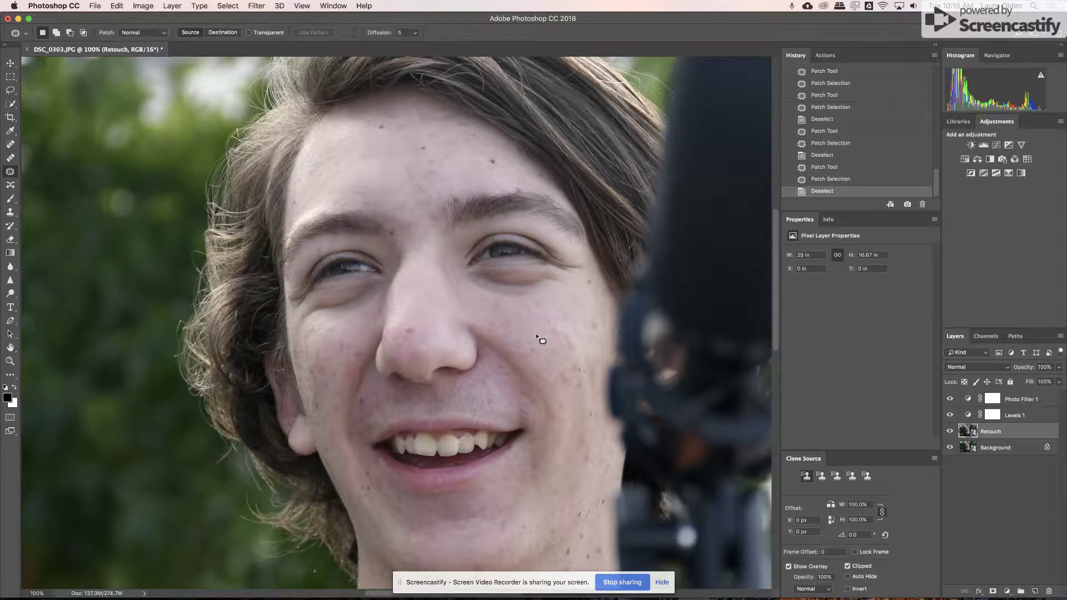
pyautogui.moveTo(418, 174)
pyautogui.mouseDown()
pyautogui.moveTo(412, 196)
pyautogui.moveTo(421, 191)
pyautogui.moveTo(422, 177)
pyautogui.moveTo(381, 171)
pyautogui.mouseUp()
pyautogui.press('super+d')
# Step: Save the retouched portrait with the whole image in view
pyautogui.press('super+0')
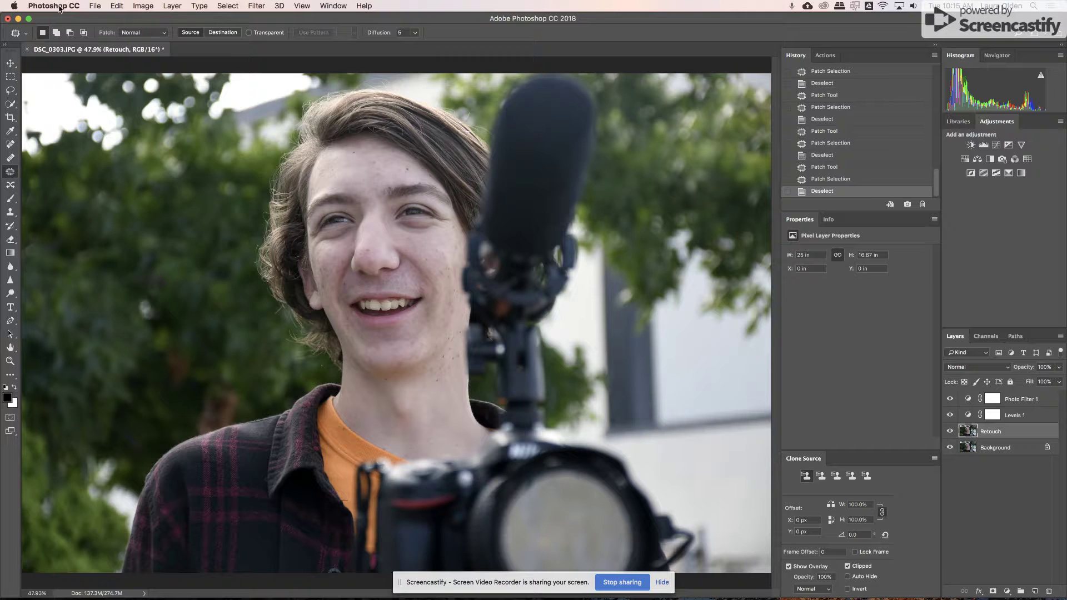
pyautogui.click(95, 7)
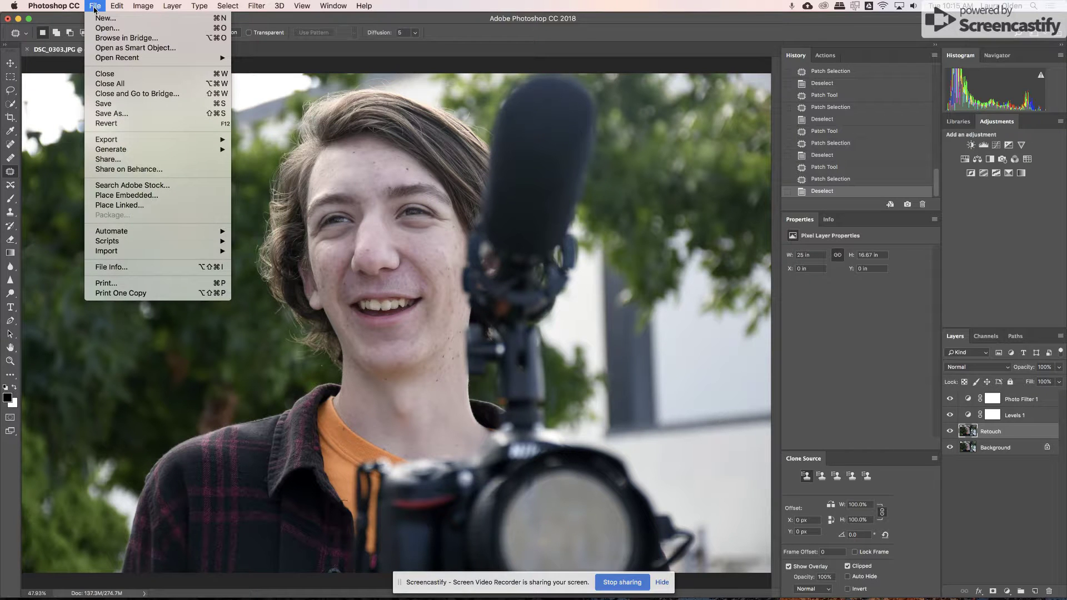
pyautogui.click(116, 106)
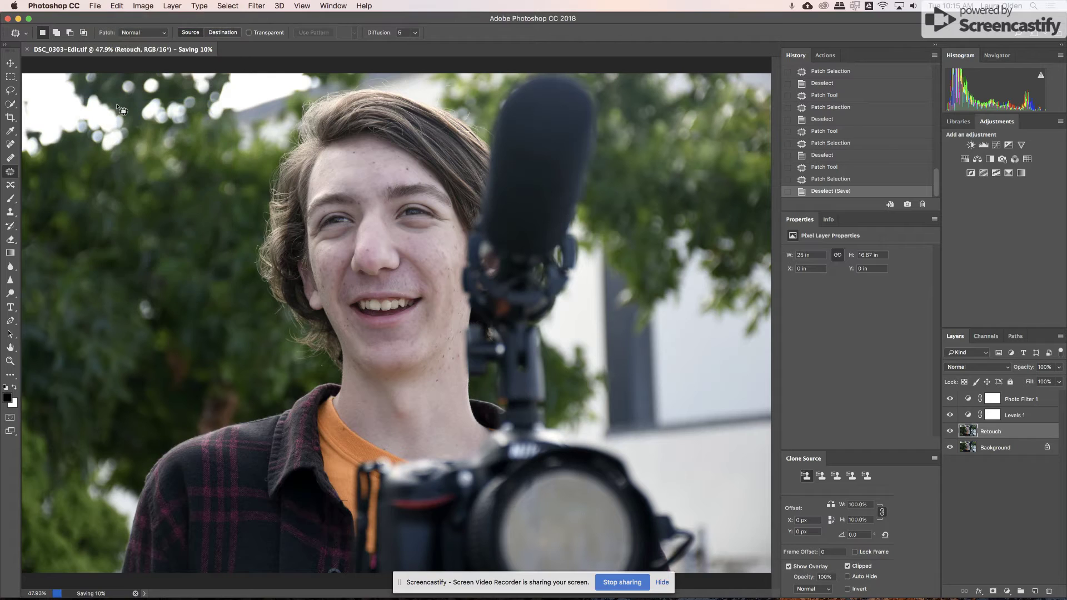